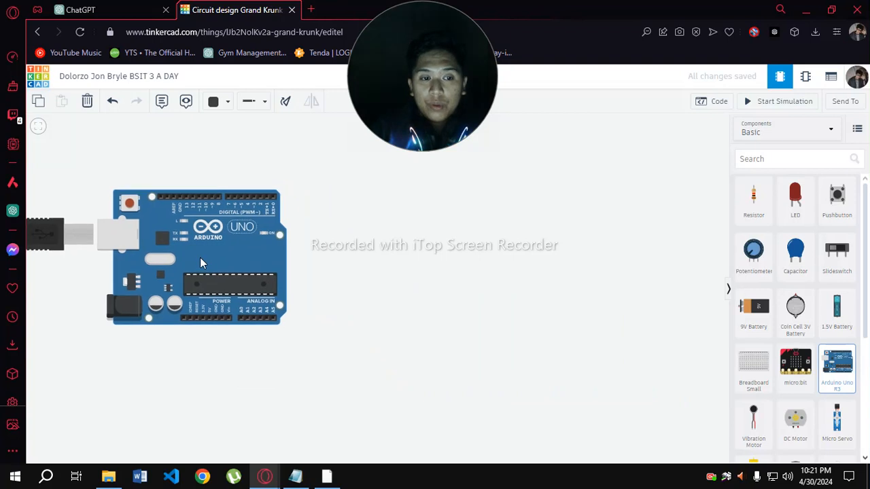
Place a small breadboard to the right of the Arduino Uno and mount an LCD 16 x 2 on it.
drag(740, 373, 467, 260)
click(770, 157)
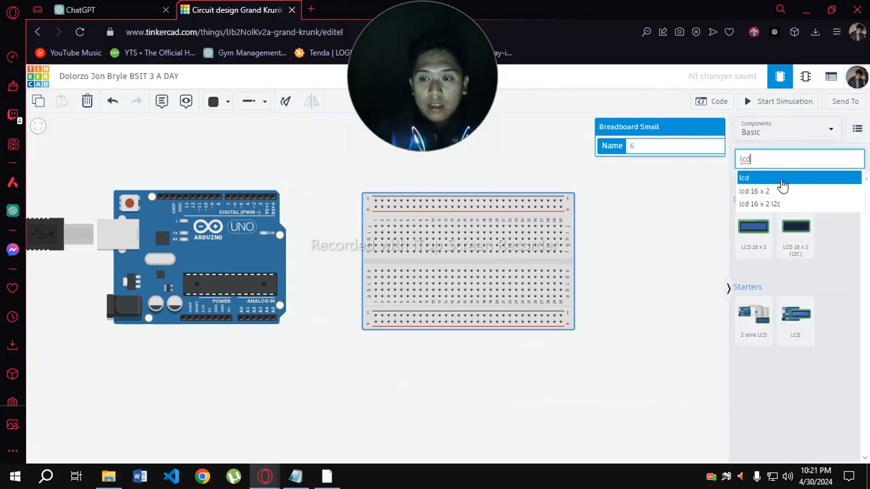
drag(754, 234, 473, 280)
click(663, 226)
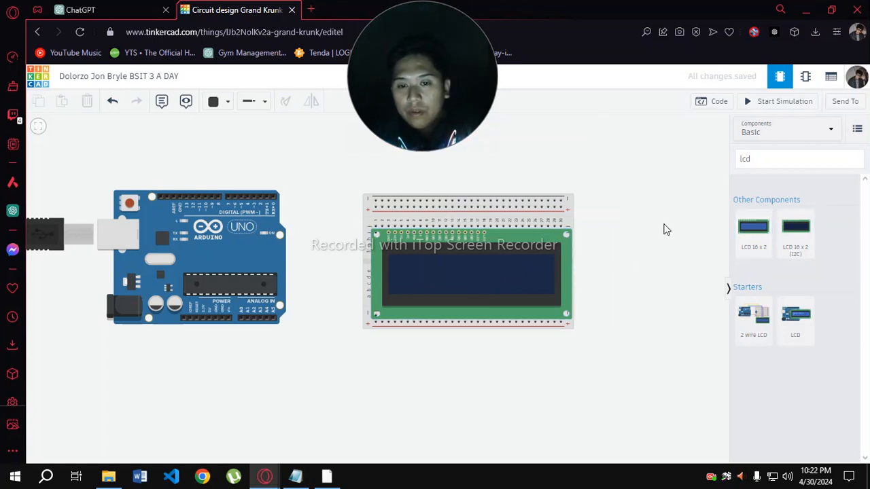
Find the temperature sensor in the component library and place it above the breadboard's right end.
click(774, 157)
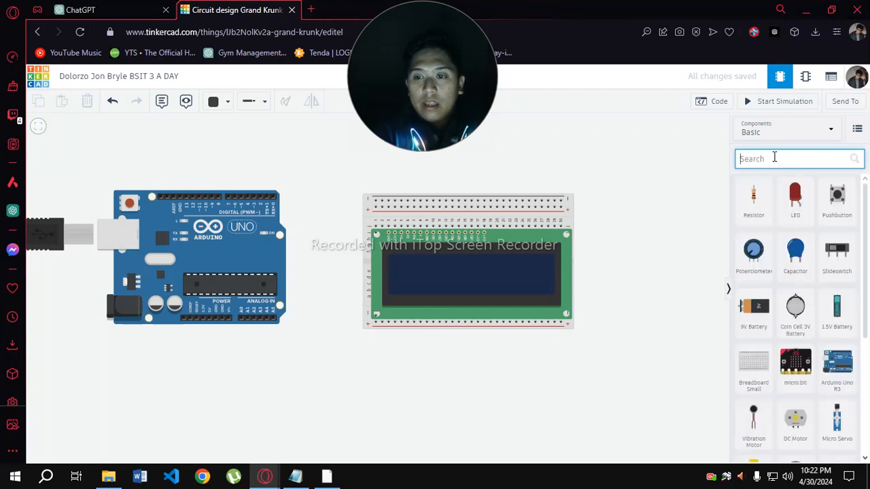
text(te)
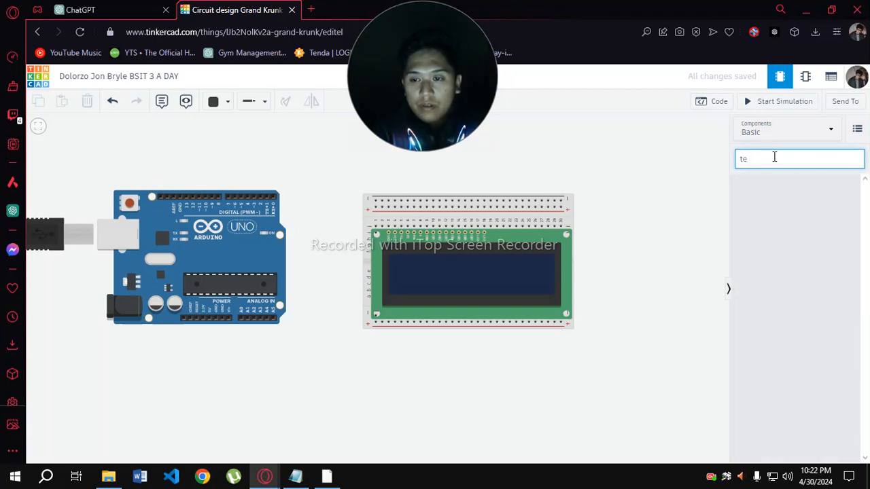
text(,m)
click(773, 189)
drag(753, 200, 542, 187)
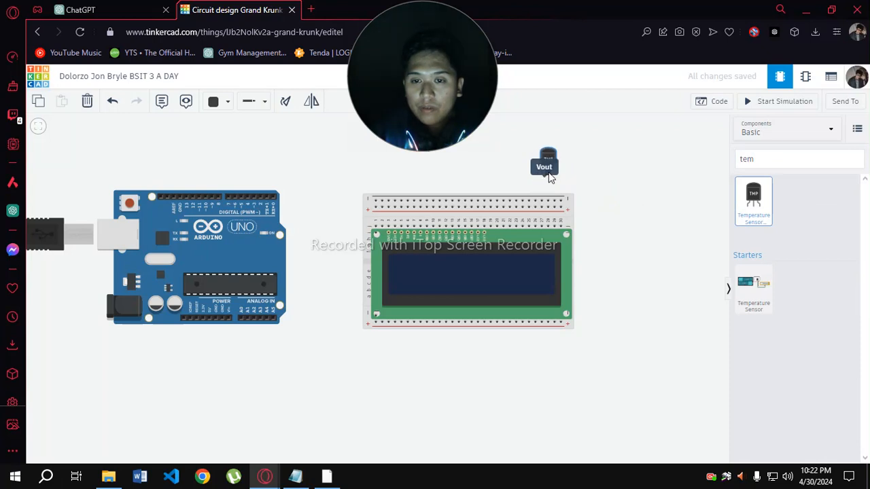
drag(548, 175, 549, 177)
click(628, 245)
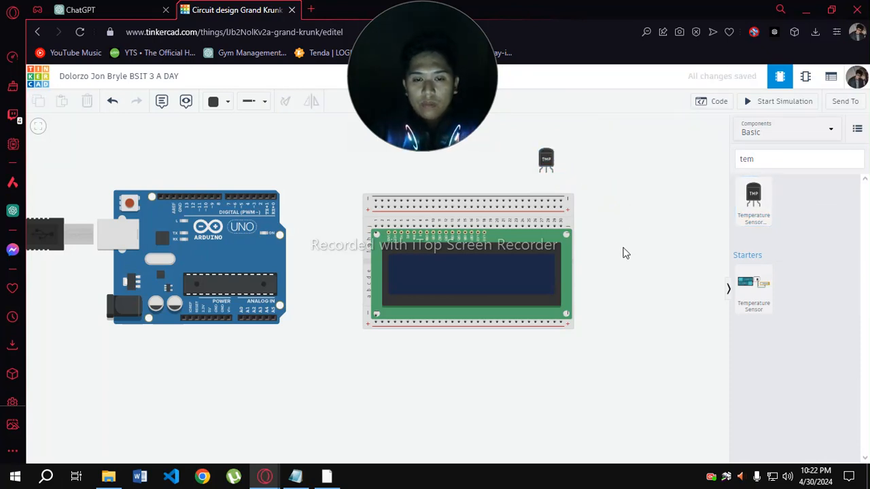
Place a resistor from the basic components between breadboard column 18, at the LCD's last LED pin, and the upper negative rail.
click(766, 130)
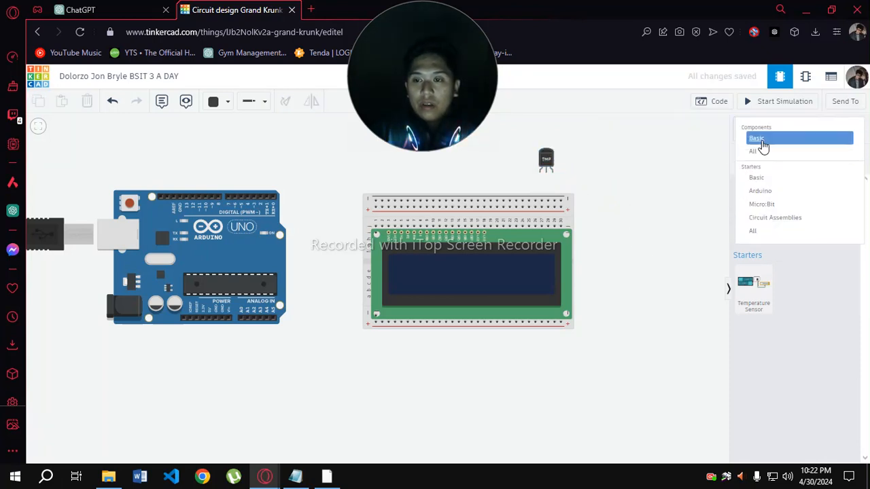
click(760, 141)
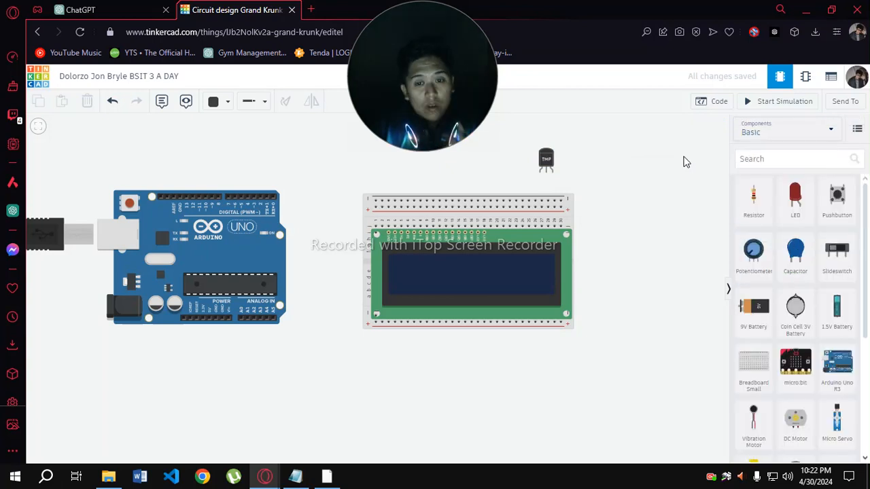
drag(752, 197, 487, 222)
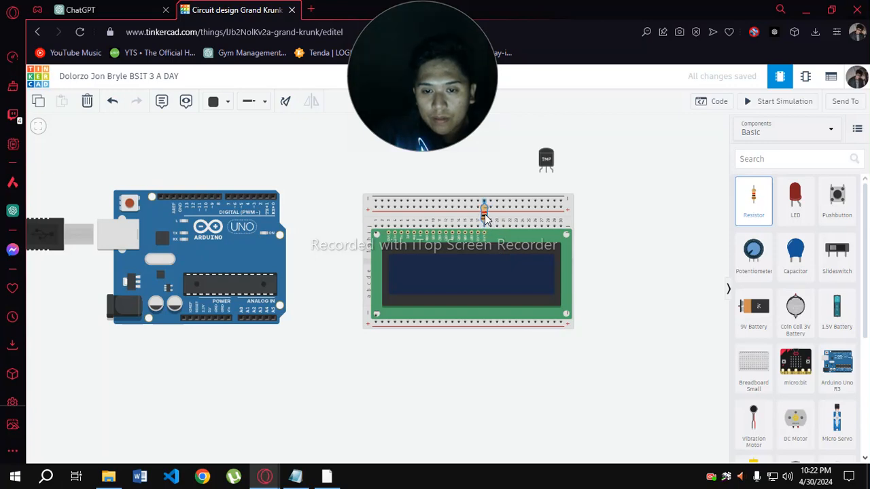
drag(484, 217, 484, 216)
click(625, 290)
Wire breadboard column 17, at the LCD's first LED pin, to the upper positive rail and color the wire red.
scroll(625, 291, up, 3)
drag(612, 251, 688, 333)
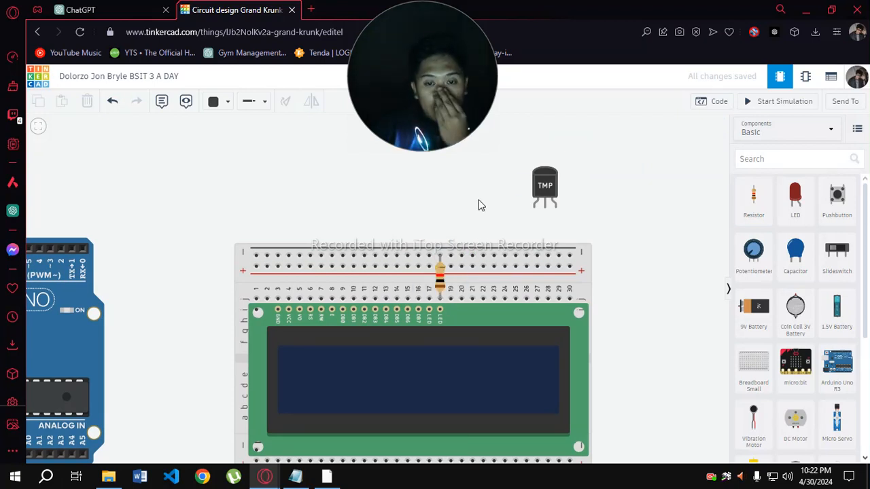
scroll(479, 203, down, 1)
scroll(409, 174, down, 1)
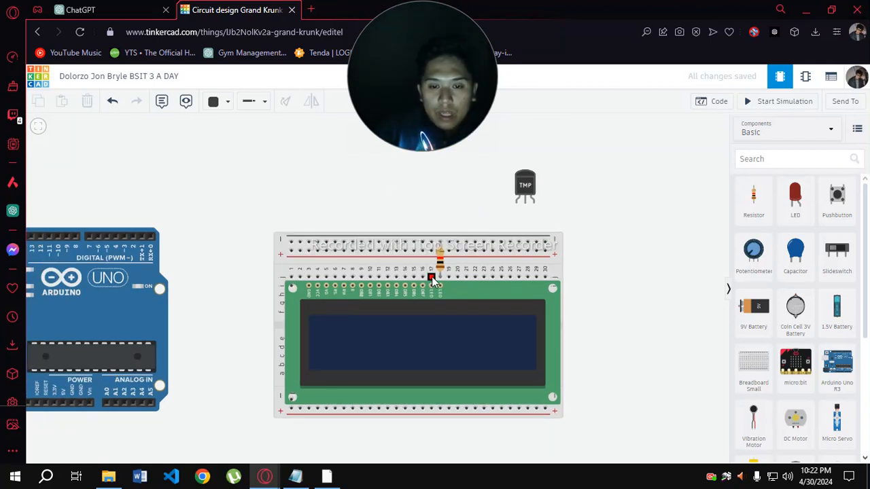
click(431, 252)
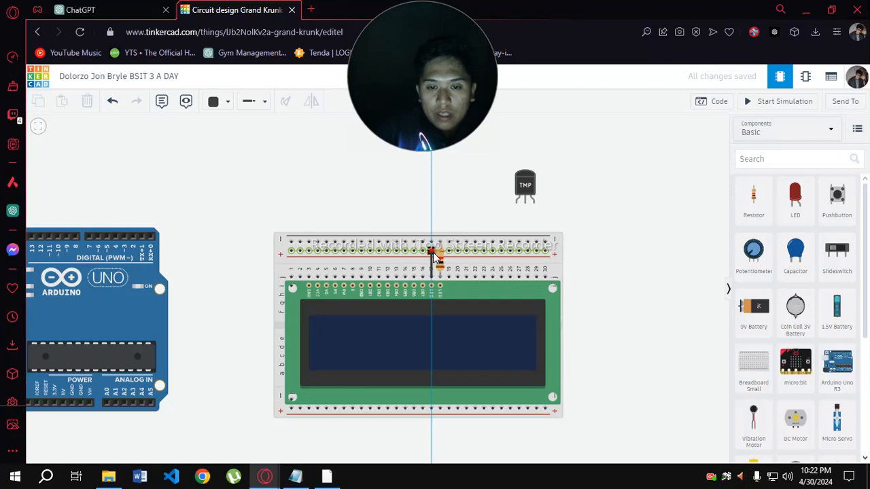
click(431, 252)
click(221, 104)
click(242, 152)
click(460, 213)
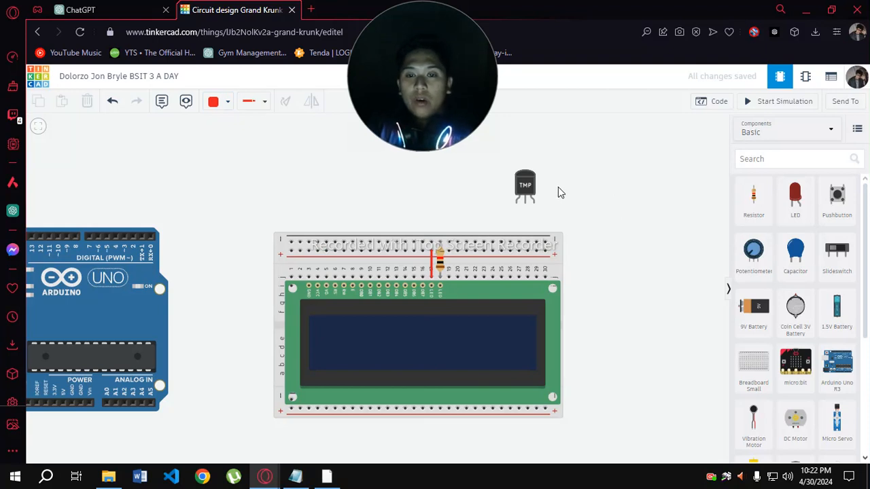
Connect the temperature sensor's power pin to the upper positive rail in red and shift the sensor so the wire runs straight.
click(527, 183)
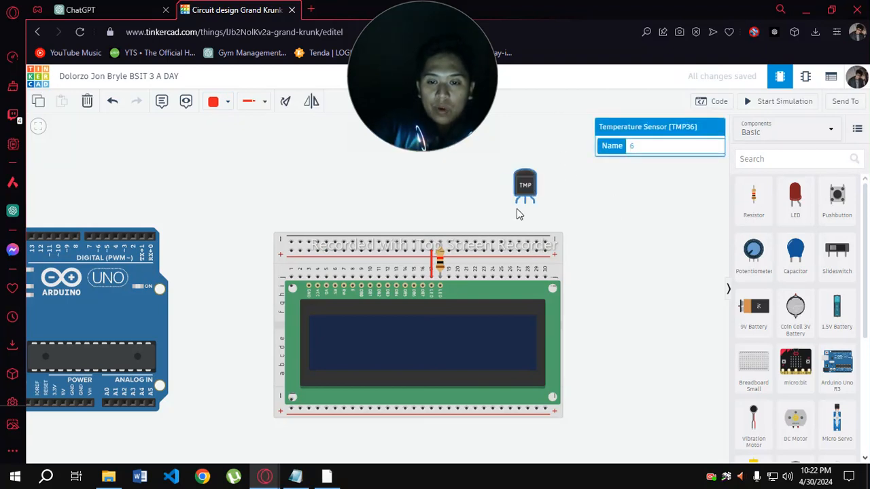
click(516, 204)
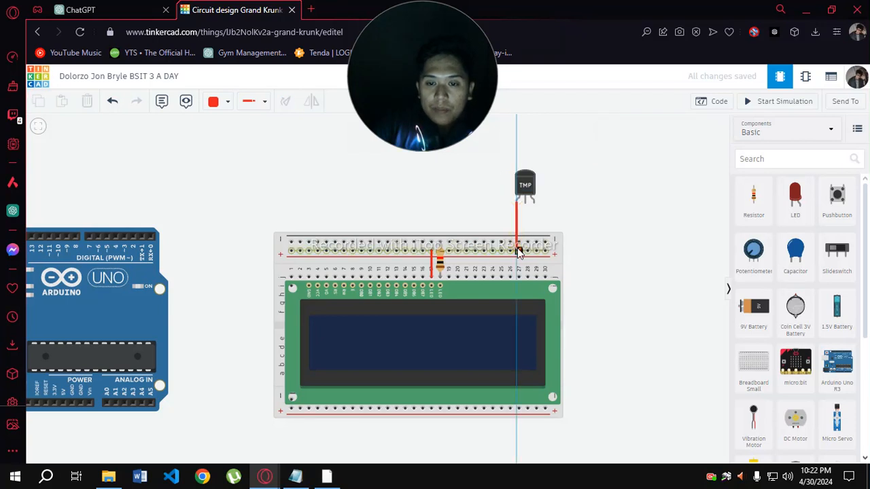
click(518, 251)
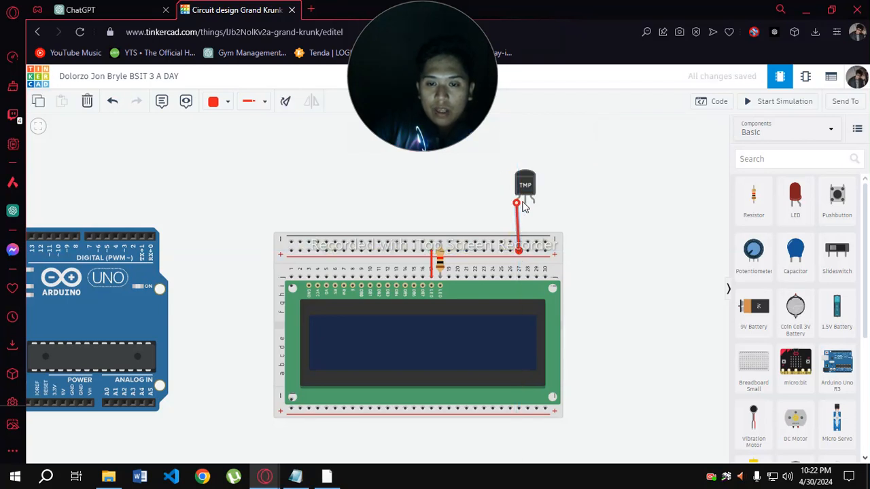
drag(526, 186, 529, 173)
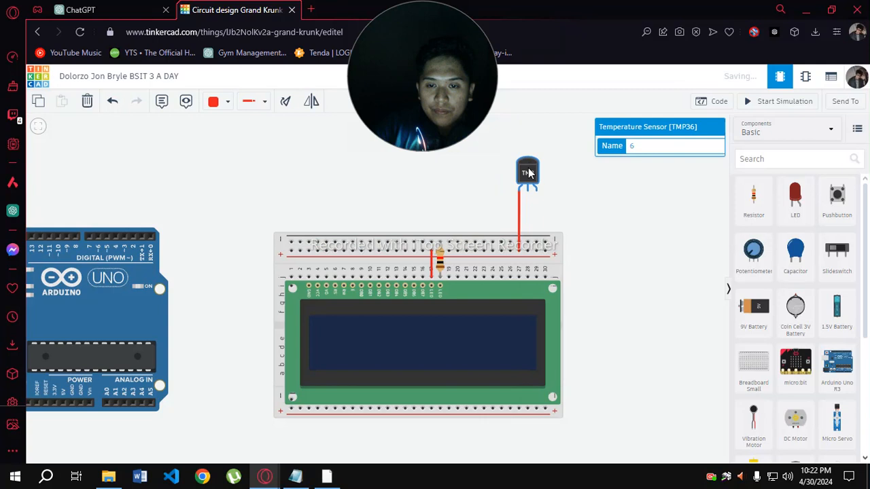
Connect the temperature sensor's GND pin to the upper negative rail with a black wire.
click(222, 103)
click(227, 136)
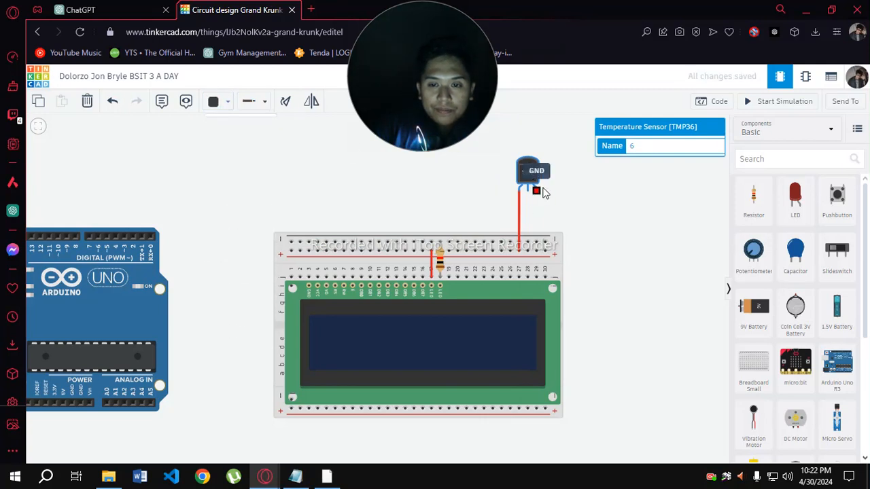
click(537, 191)
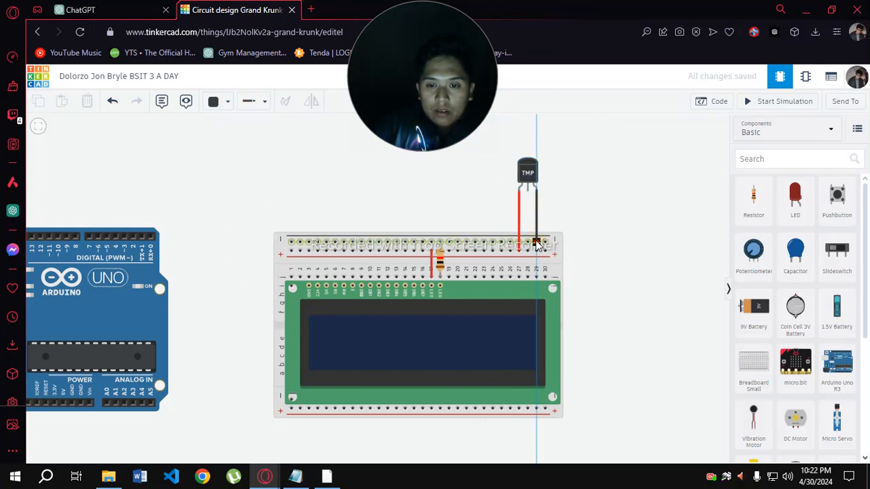
click(537, 243)
Wire the temperature sensor's Vout around the right and lower sides of the breadboard to Arduino analog pin A1.
click(527, 192)
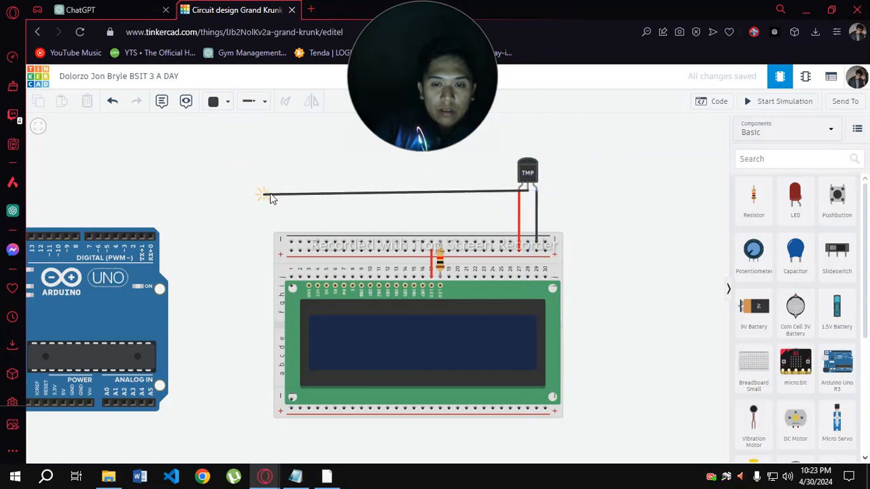
click(584, 194)
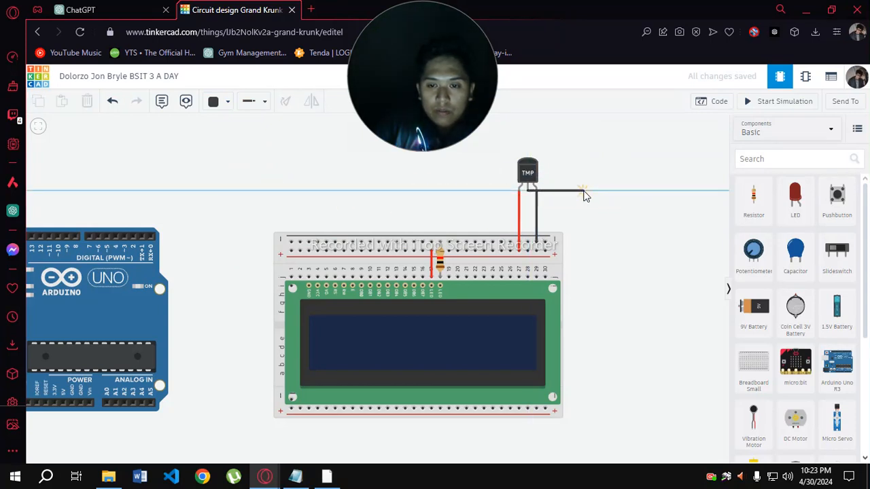
click(582, 420)
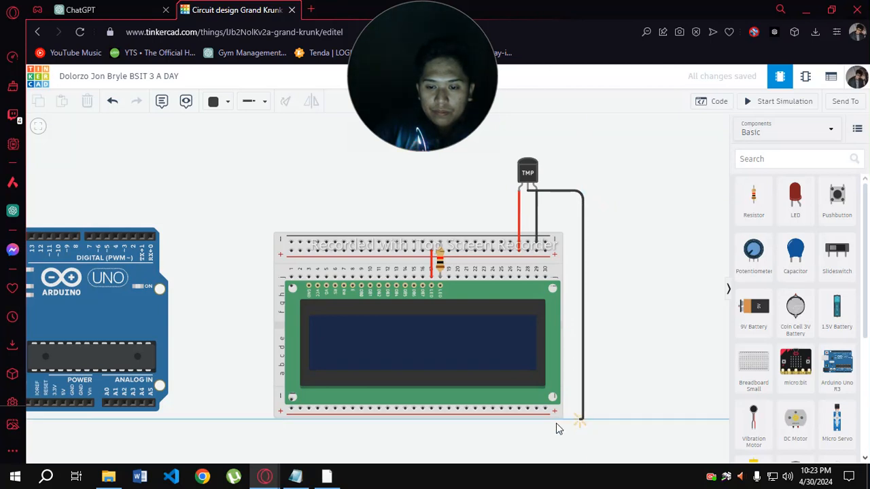
click(70, 418)
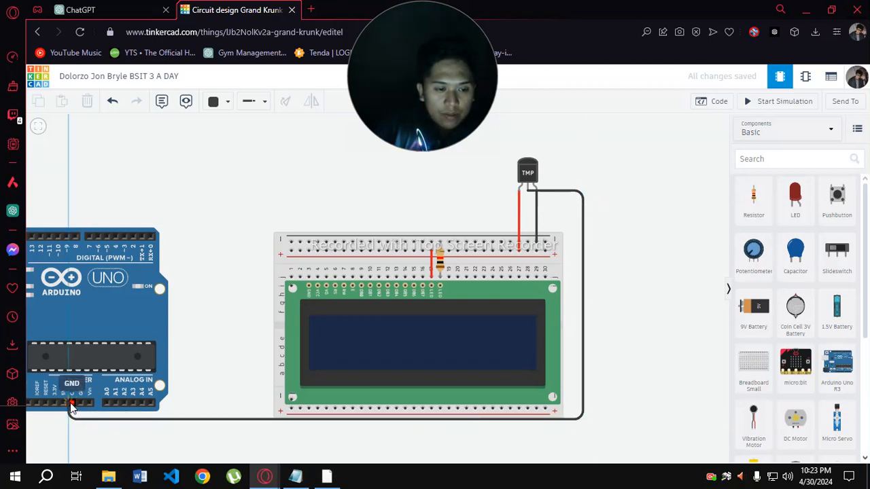
click(117, 404)
drag(70, 419, 116, 419)
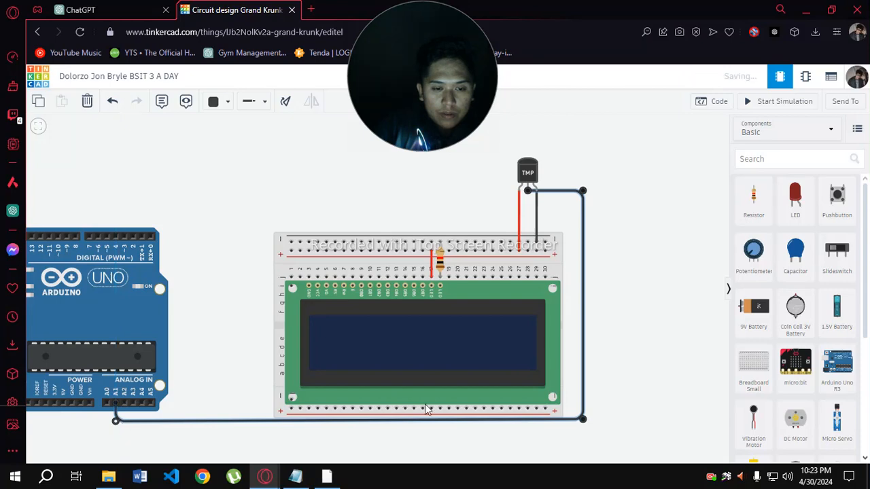
Lower both bottom bend points of the A1 wire so that it runs level and clear below the breadboard.
scroll(671, 265, down, 1)
scroll(671, 265, down, 1)
drag(661, 313, 670, 219)
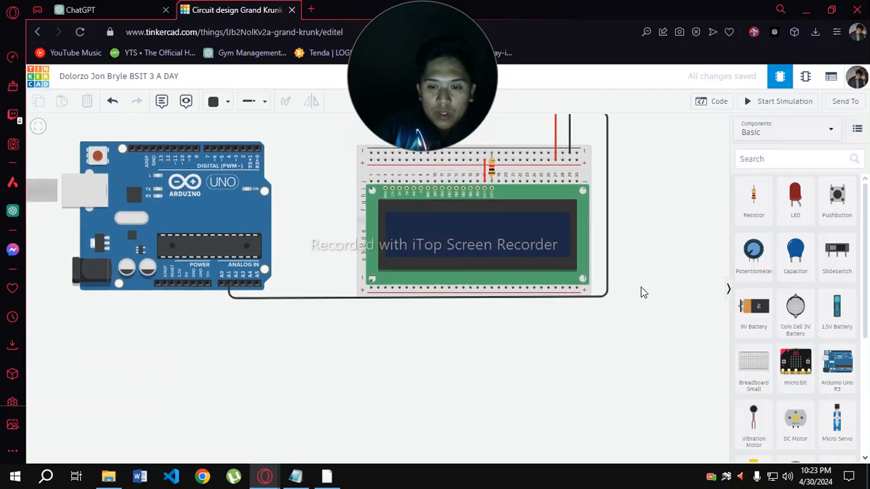
click(606, 297)
drag(609, 299, 609, 306)
drag(230, 300, 232, 307)
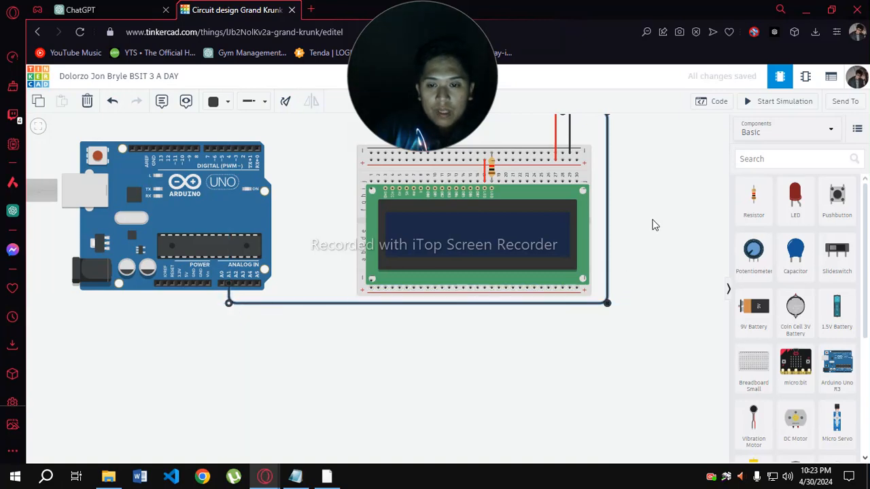
click(654, 224)
Wire the LCD's DB7 column on the breadboard to Arduino digital pin 2, with a level run just above the boards.
scroll(654, 224, up, 2)
drag(675, 222, 705, 272)
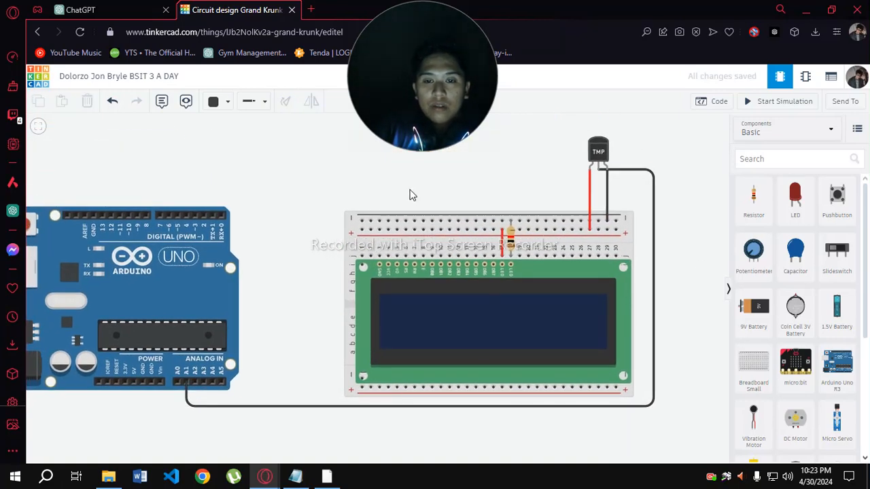
drag(447, 78, 736, 72)
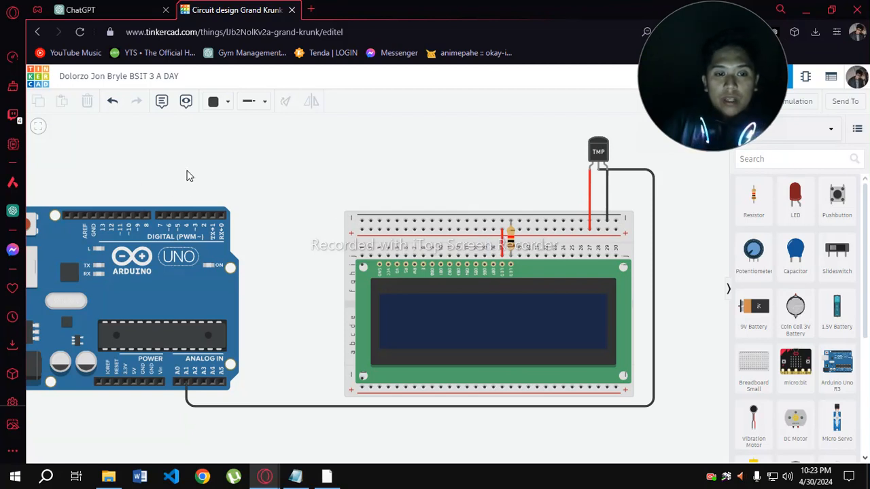
click(494, 256)
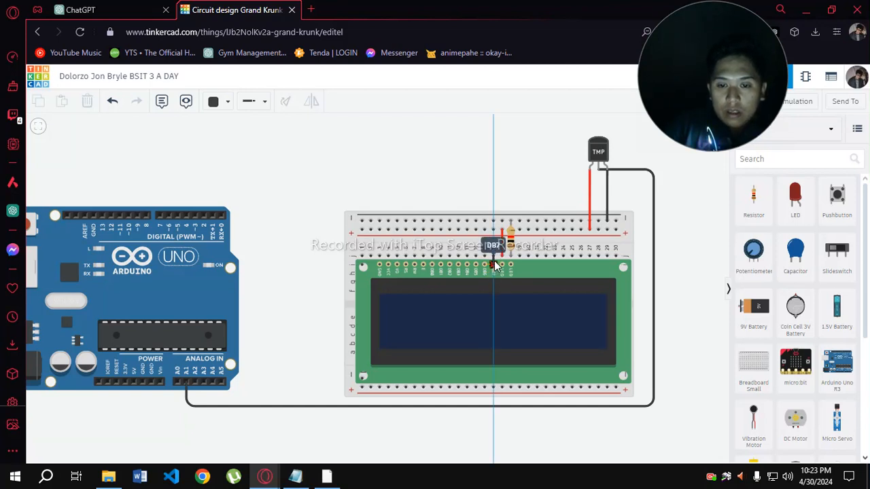
click(493, 170)
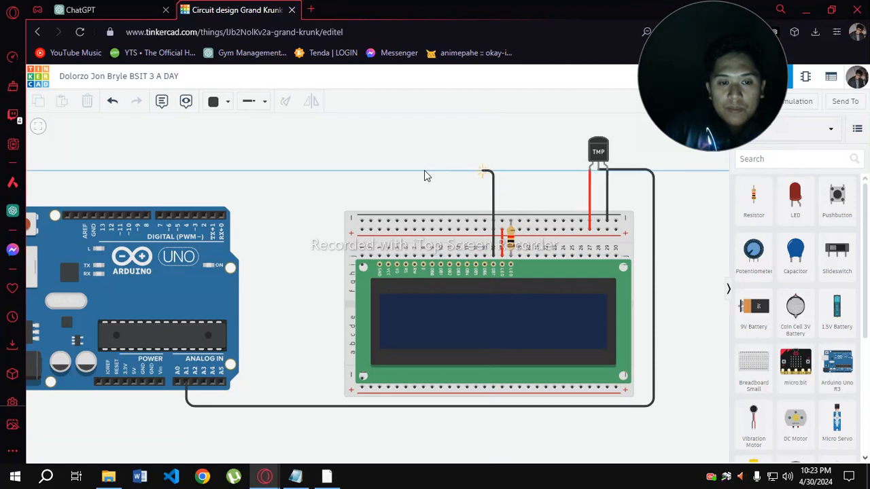
click(203, 173)
click(205, 216)
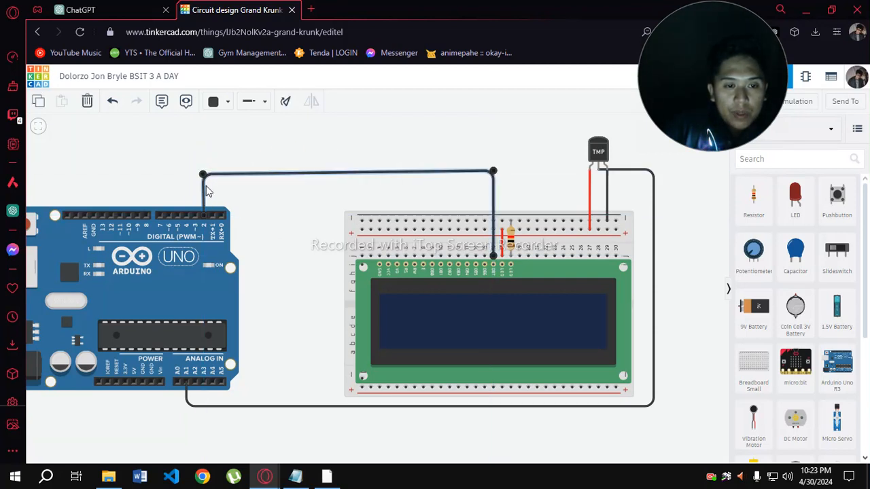
drag(204, 176, 205, 196)
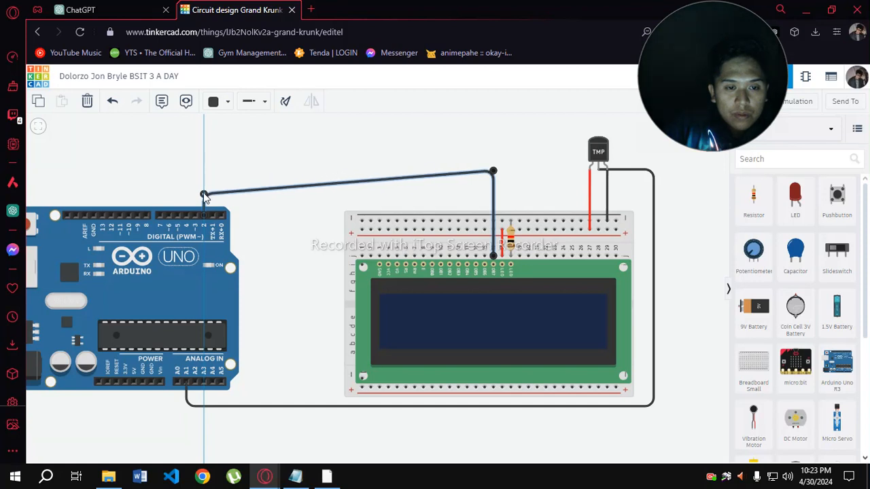
drag(493, 172, 493, 195)
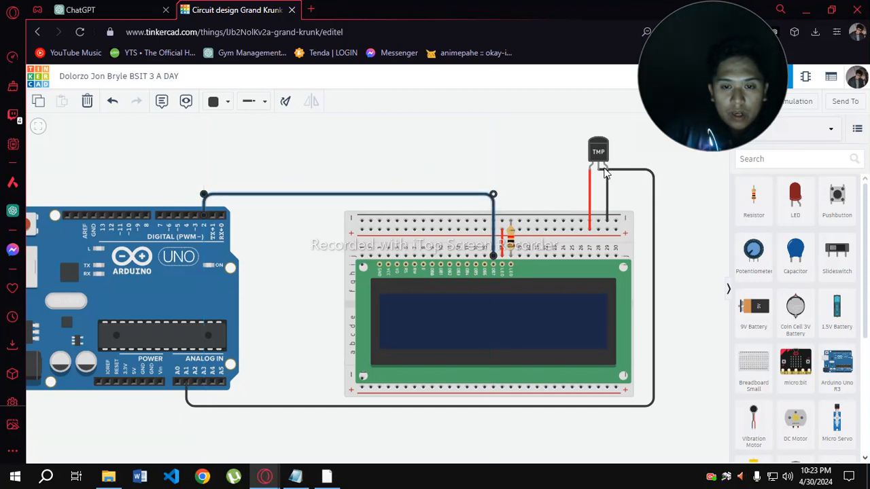
Color the temperature sensor's A1 signal wire orange.
click(631, 170)
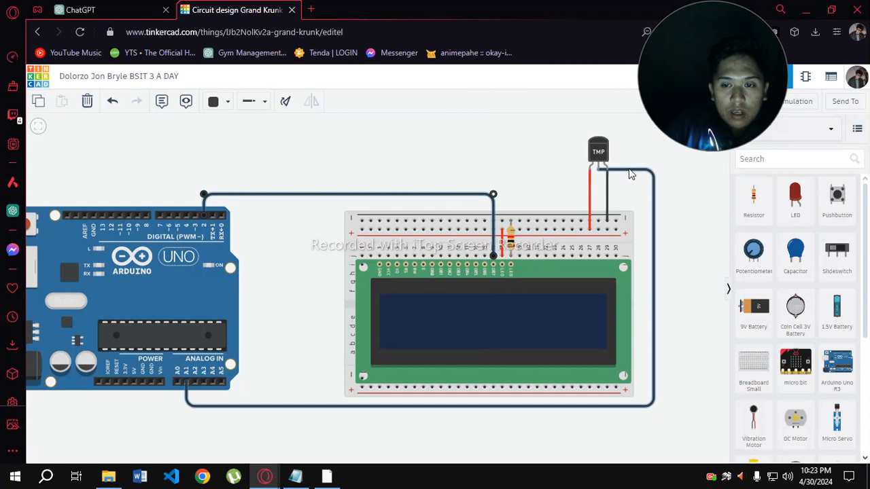
click(218, 106)
click(244, 171)
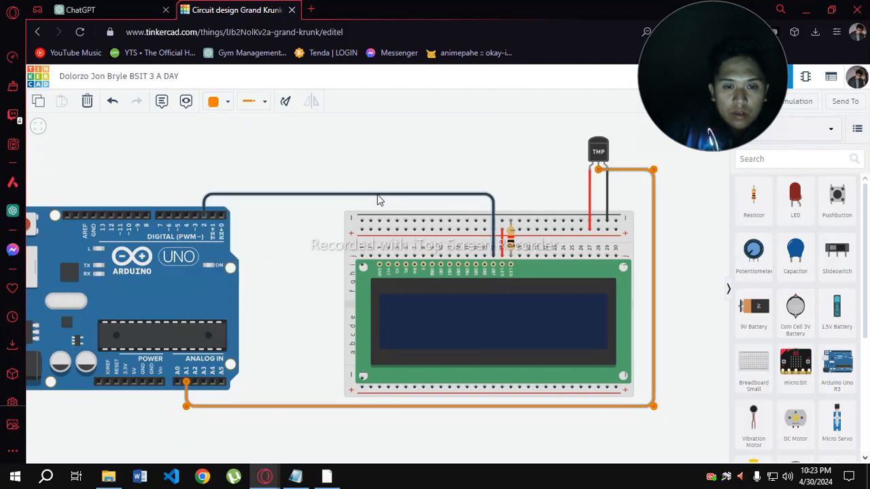
Color the wire between the LCD's DB7 column and Arduino digital pin 2 yellow.
click(378, 197)
click(218, 103)
click(241, 189)
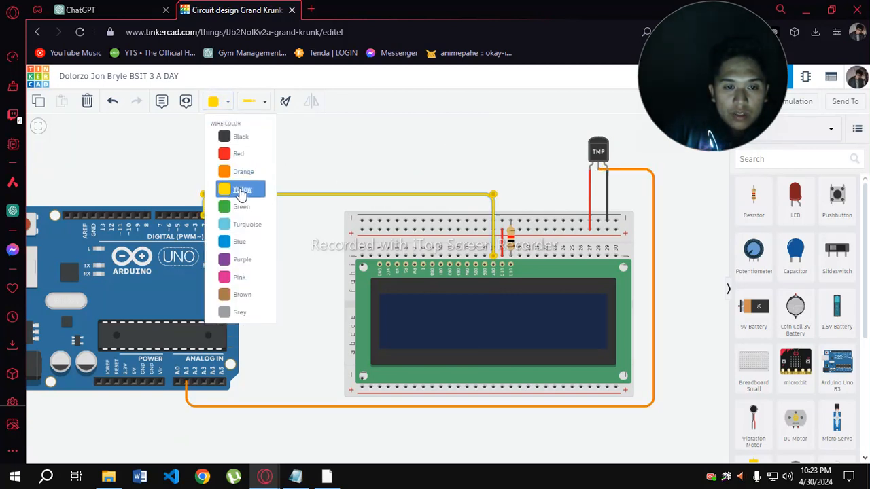
click(441, 133)
Wire the LCD's DB6 column to Arduino digital pin 3 with a level run above the yellow wire, and color it green.
click(485, 259)
click(483, 187)
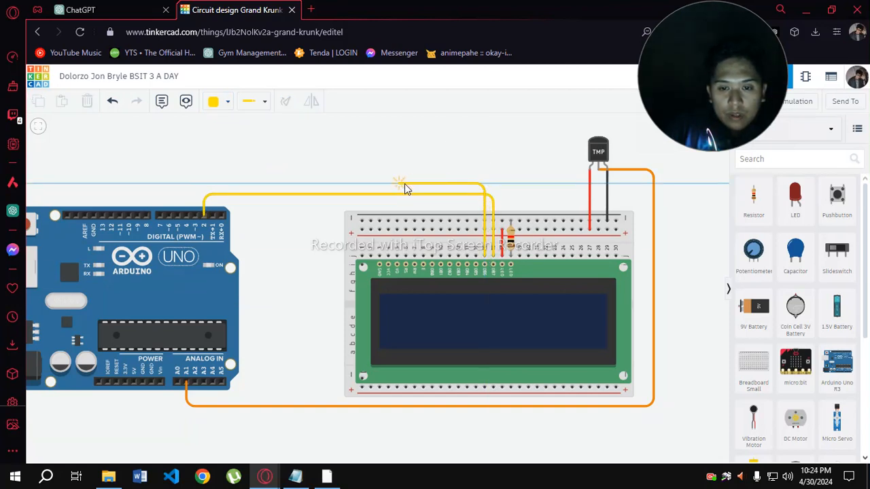
click(196, 182)
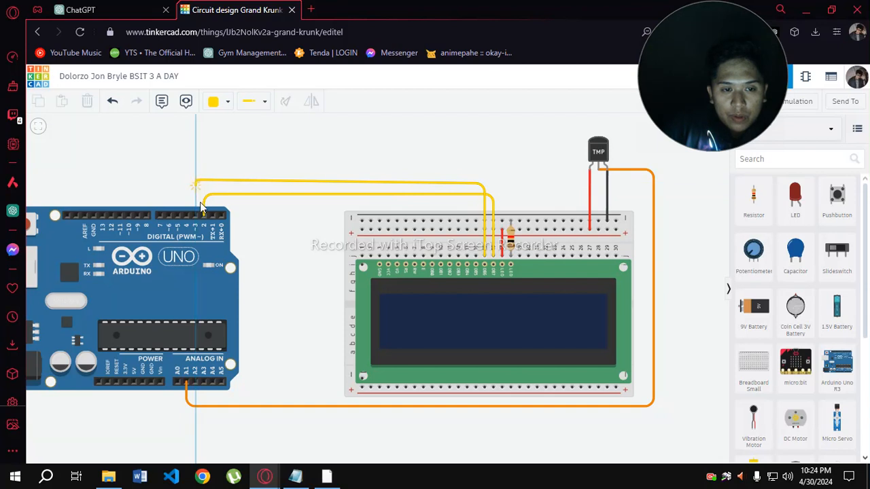
click(197, 216)
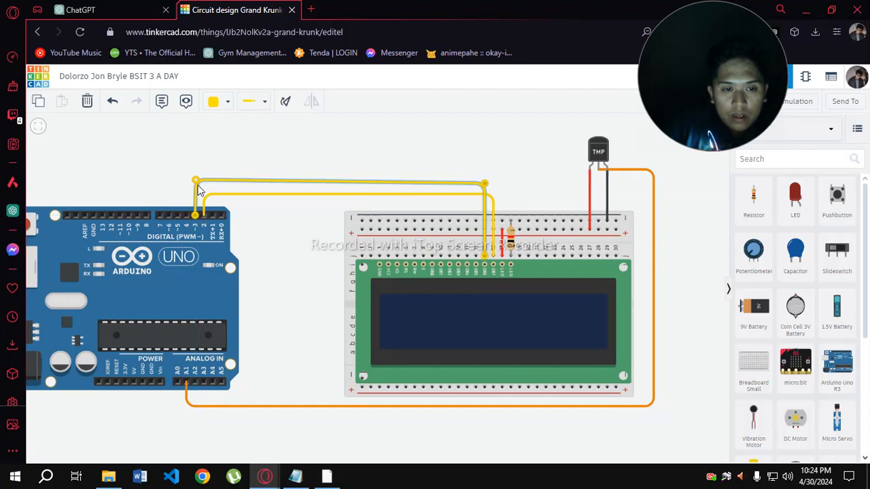
click(485, 268)
click(215, 109)
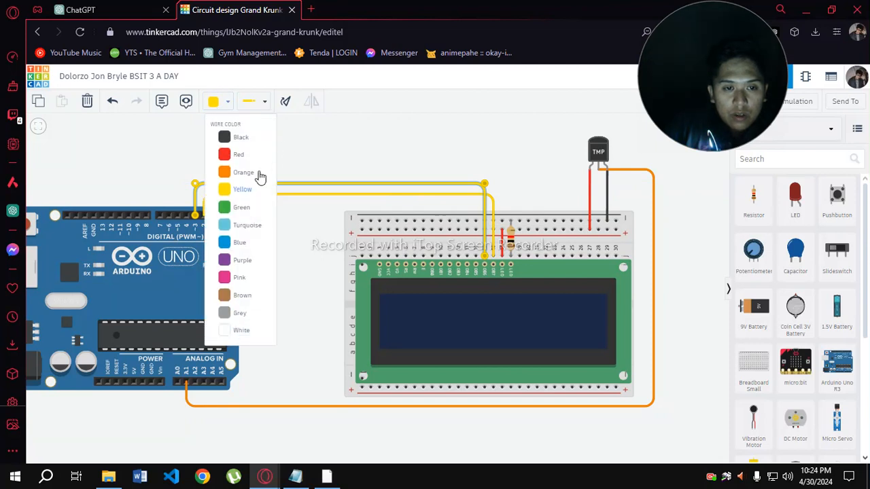
click(235, 202)
click(398, 145)
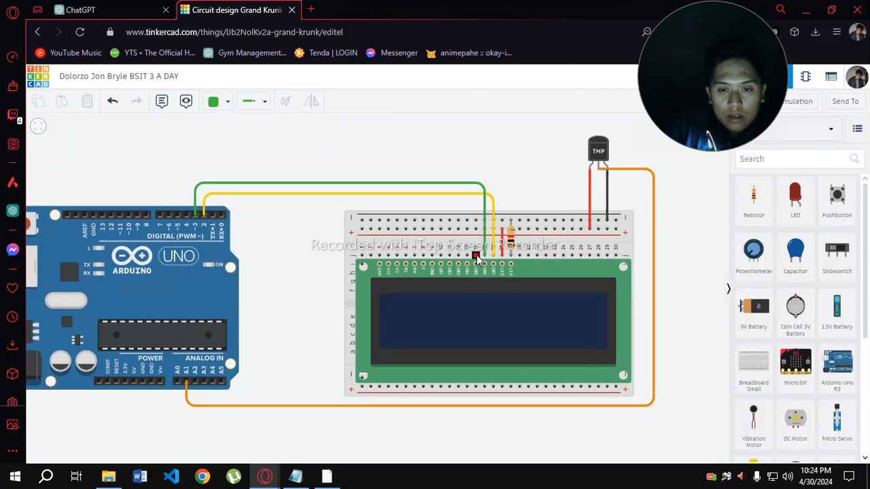
Wire the LCD's DB5 column to Arduino digital pin 4 with a level run above the green wire, and color it turquoise.
click(476, 177)
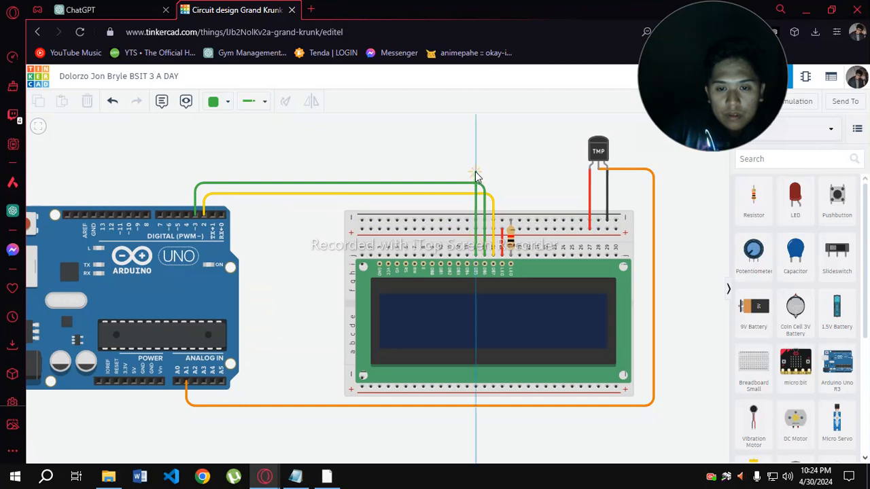
click(211, 175)
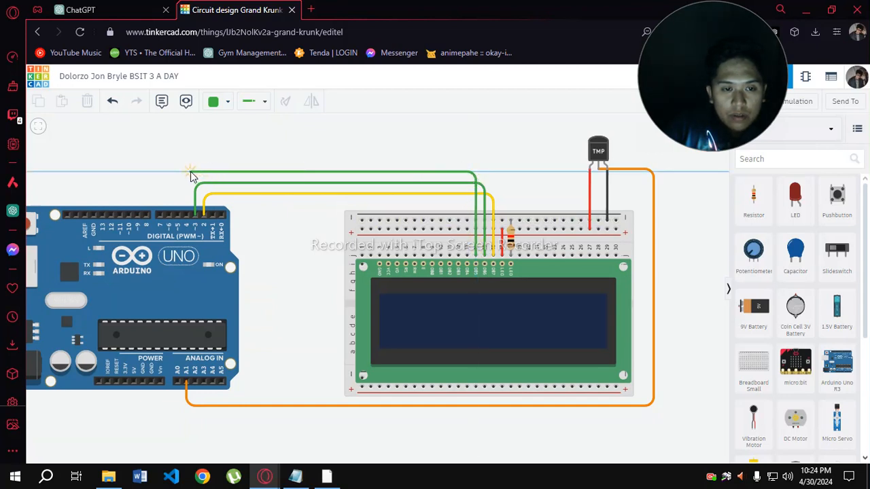
click(188, 213)
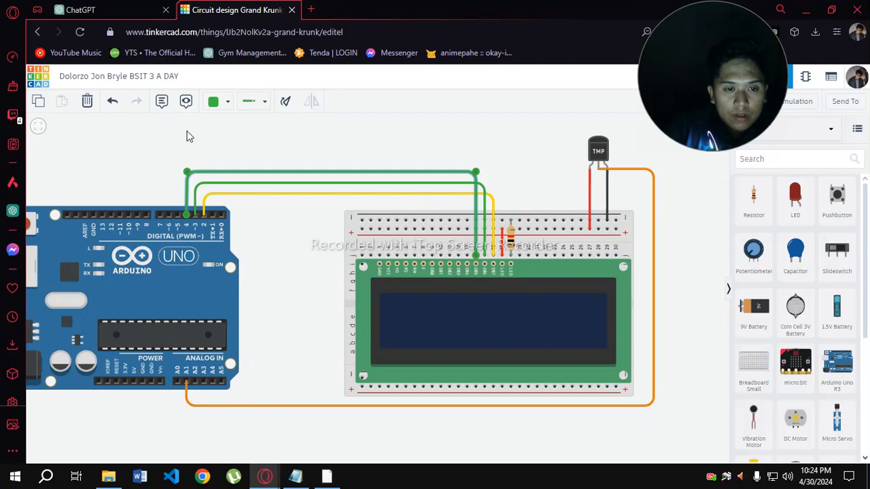
click(219, 103)
click(252, 224)
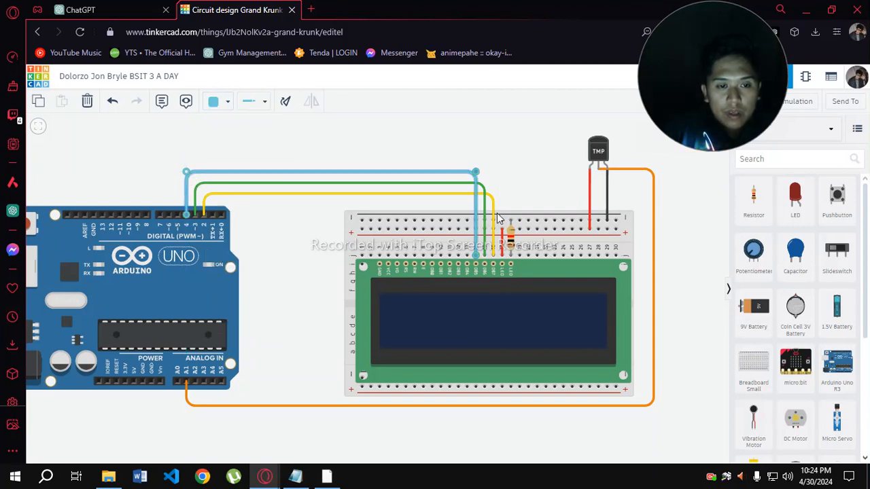
Wire the LCD's DB4 to Arduino digital pin 5 with a level run above the turquoise wire, and color it blue.
click(467, 265)
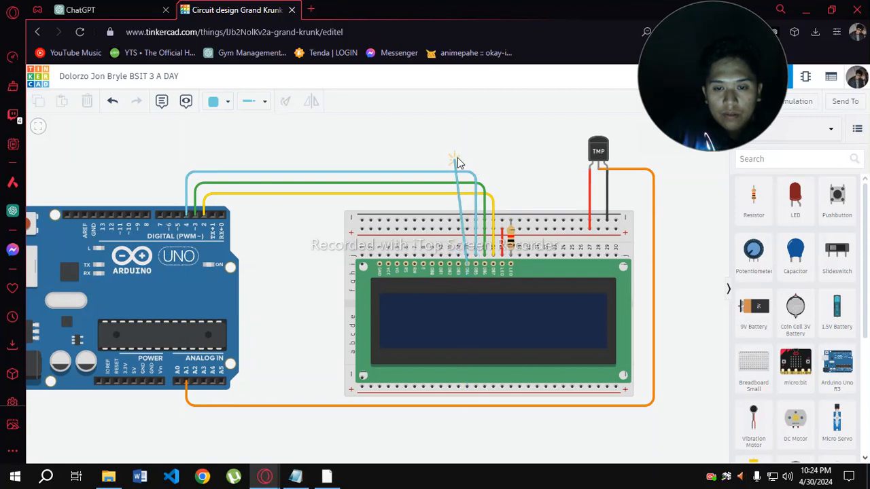
click(465, 165)
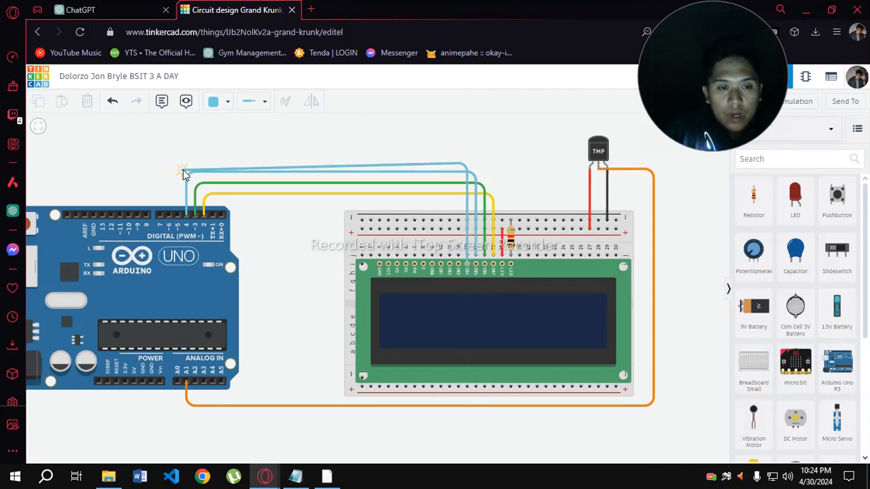
click(181, 215)
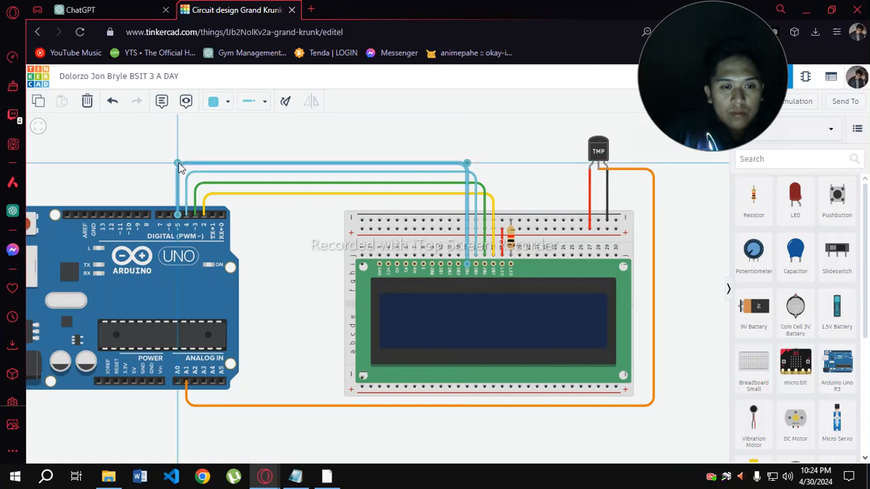
click(229, 102)
click(241, 241)
click(286, 135)
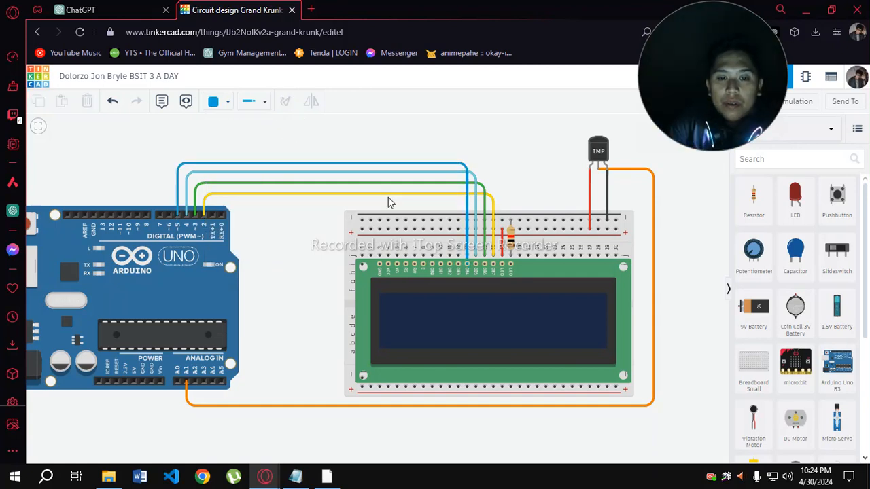
Connect the LCD's GND column to the breadboard's upper negative rail with a black wire.
click(379, 258)
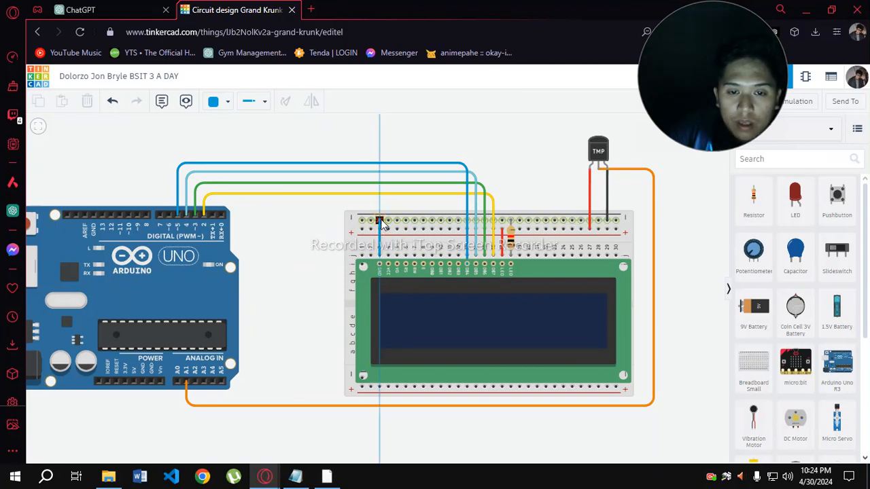
click(380, 221)
click(229, 102)
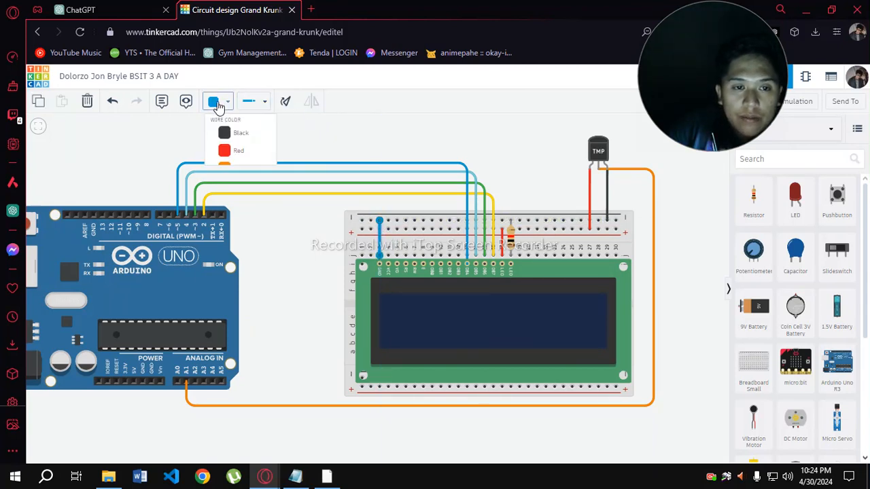
click(251, 139)
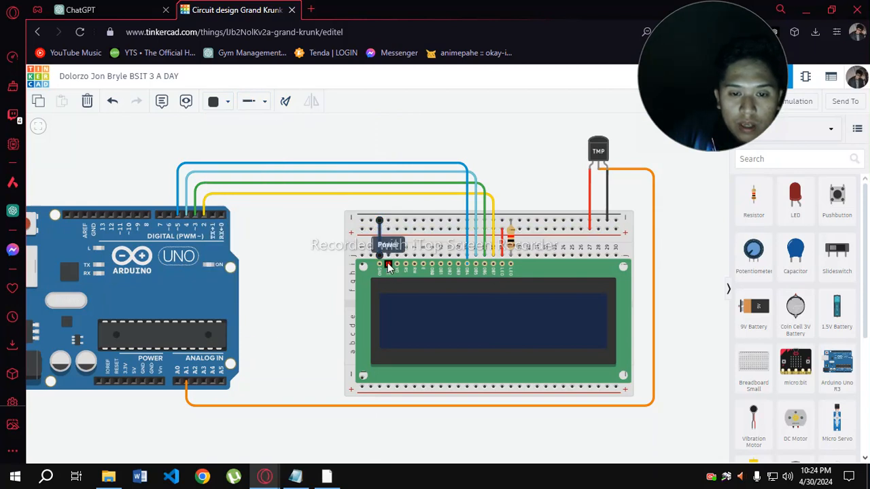
Connect the LCD's VCC pin to the breadboard's upper positive rail with a red wire.
click(387, 263)
click(387, 230)
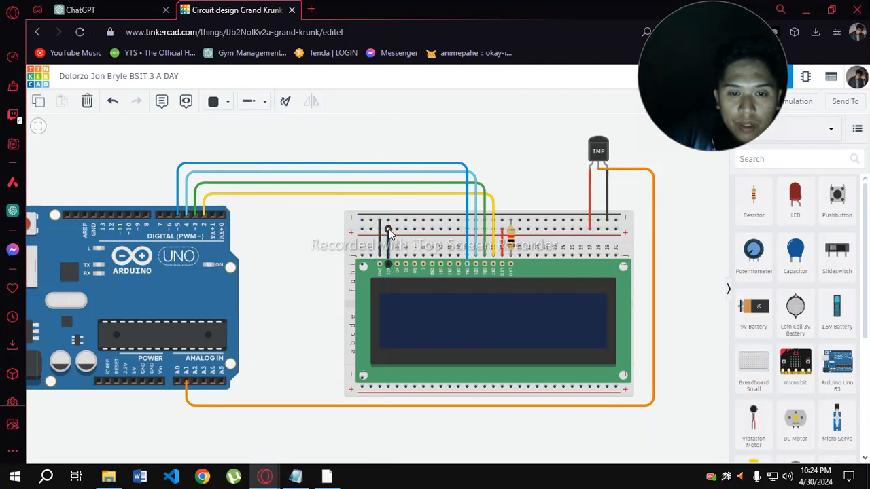
click(216, 103)
click(234, 152)
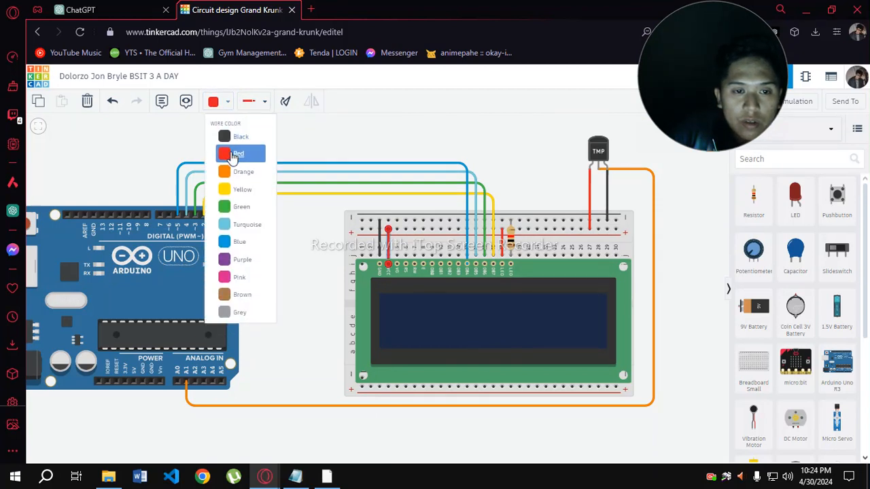
Connect the LCD's V0 to the upper negative rail in black, and seat the V0 and VCC wires' lower ends in the breadboard holes above their pins.
click(396, 265)
click(397, 222)
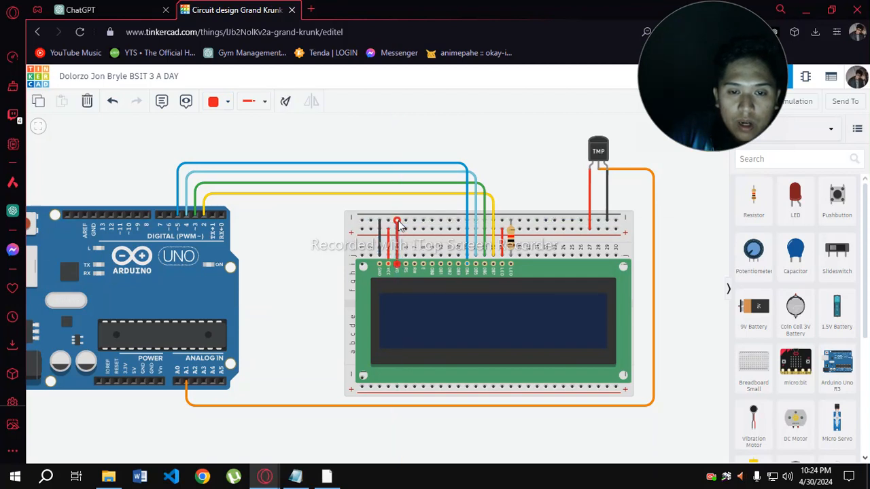
click(218, 106)
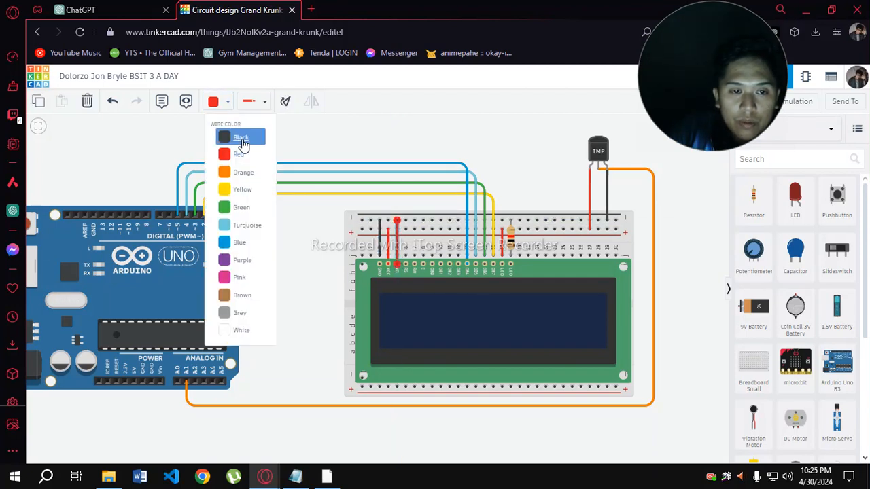
click(242, 137)
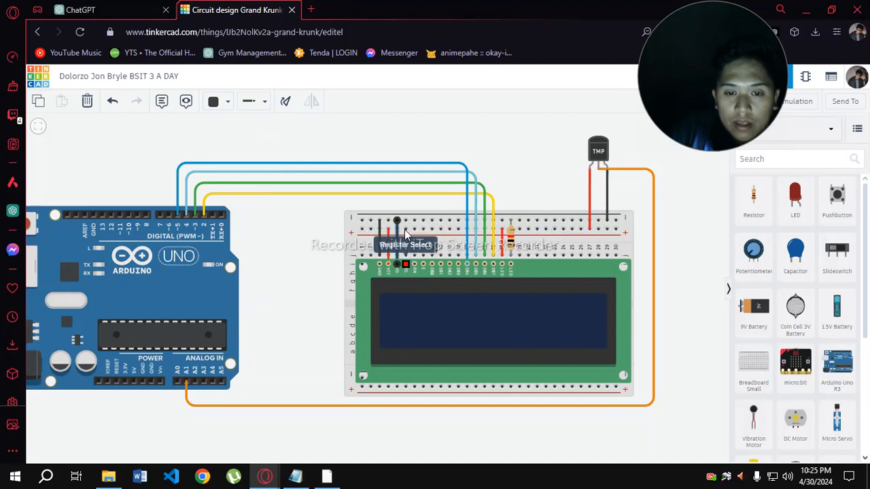
click(388, 265)
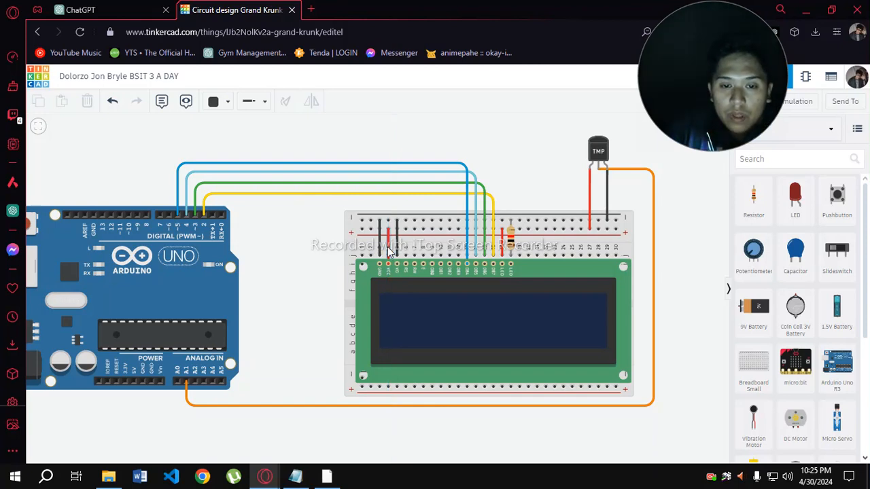
click(387, 229)
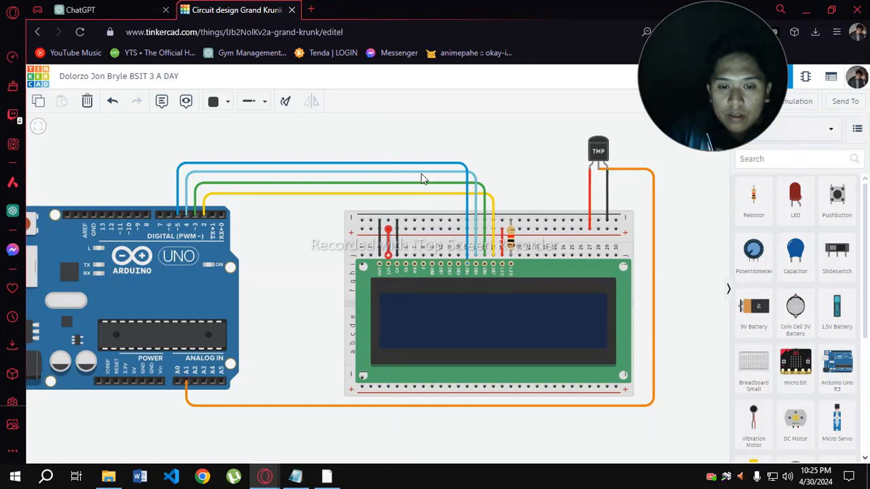
Wire the LCD's RS column to Arduino digital pin 12 above the blue wire, align its bend over the pin, and color it purple.
click(408, 260)
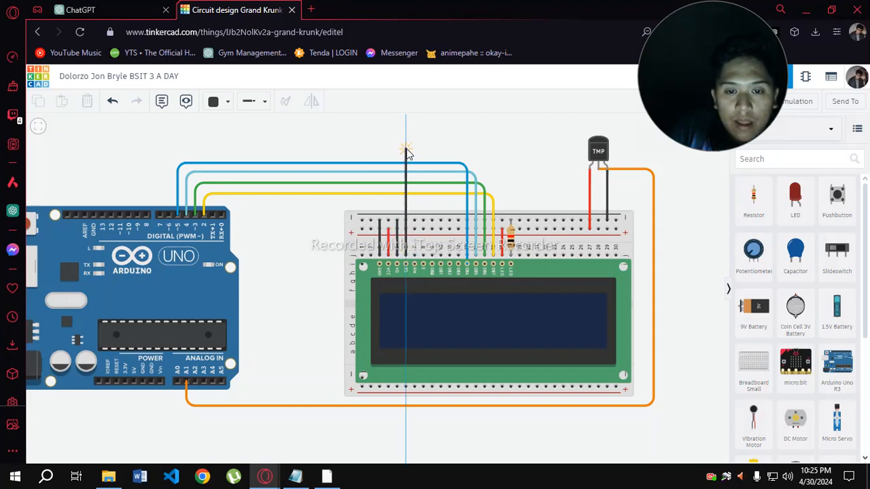
click(113, 150)
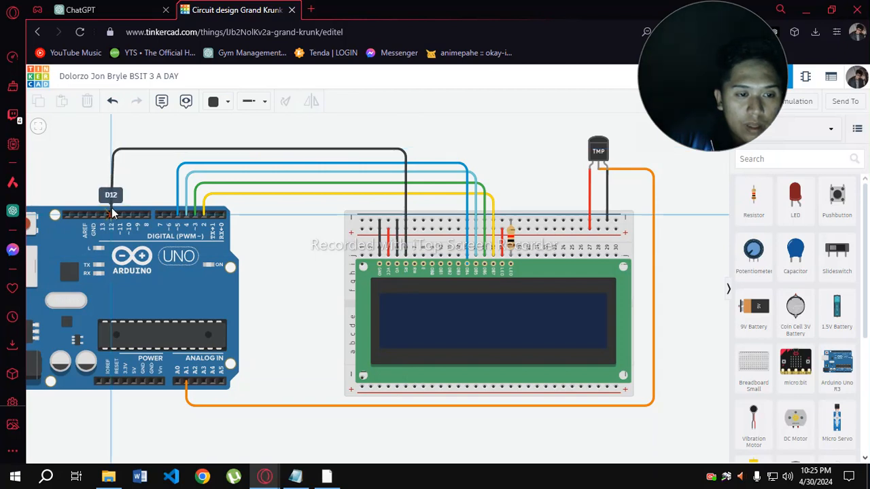
click(111, 215)
drag(114, 153, 108, 149)
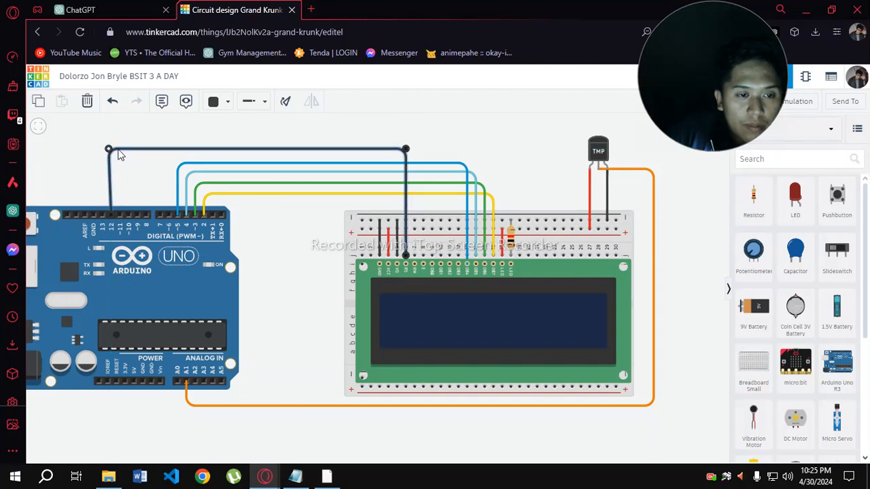
click(219, 105)
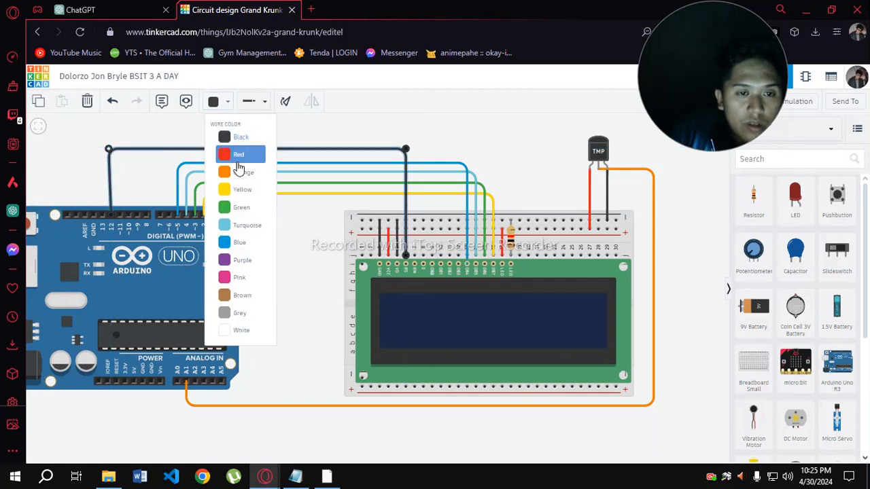
click(239, 258)
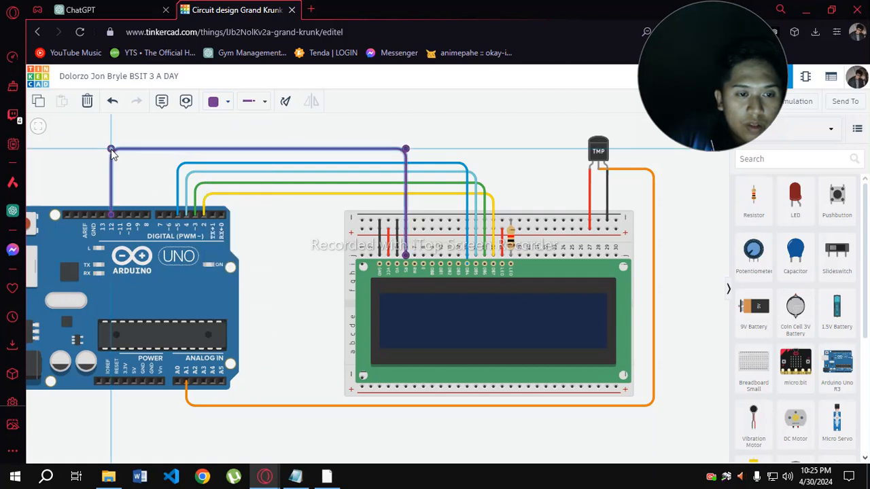
drag(108, 149, 111, 150)
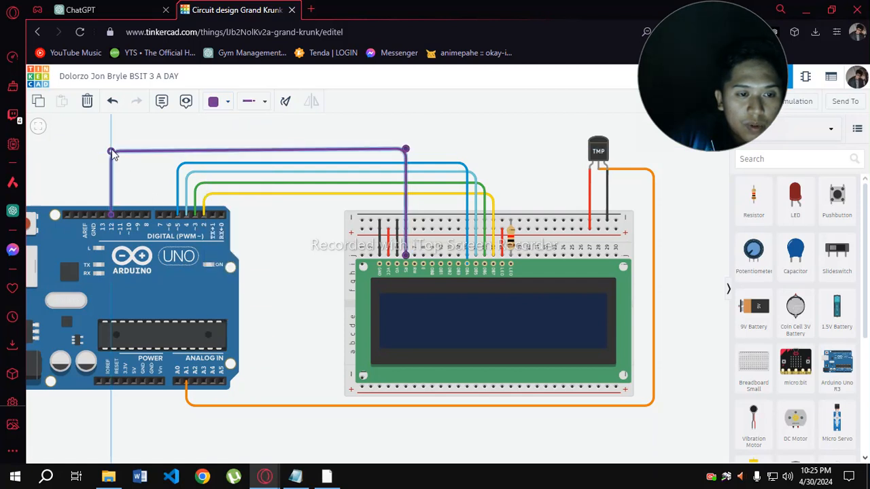
Connect the LCD's RW column to the breadboard's upper negative rail with a black wire.
click(415, 264)
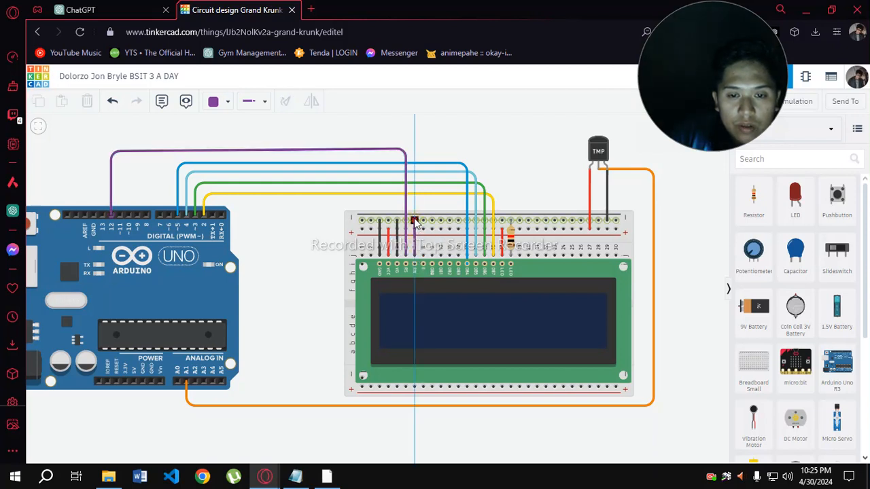
click(414, 221)
click(216, 102)
click(228, 137)
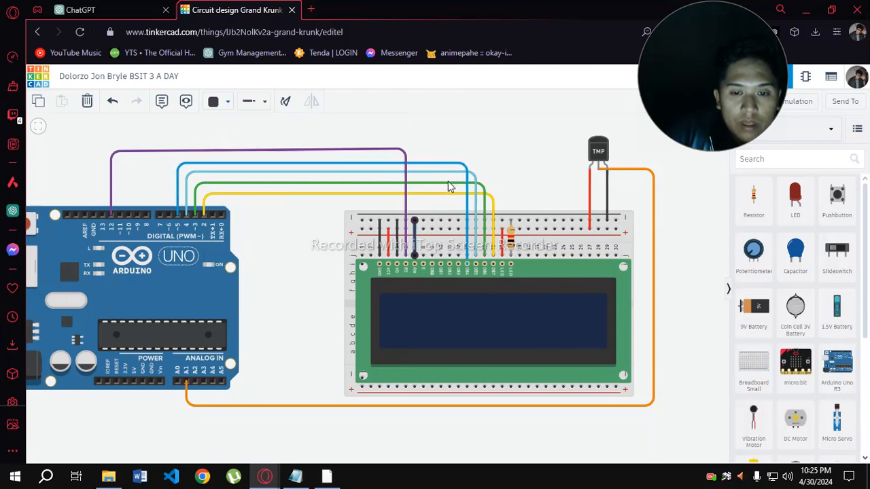
Wire the LCD's E pin to Arduino digital pin 11, with bends above the breadboard and above the Arduino.
click(423, 267)
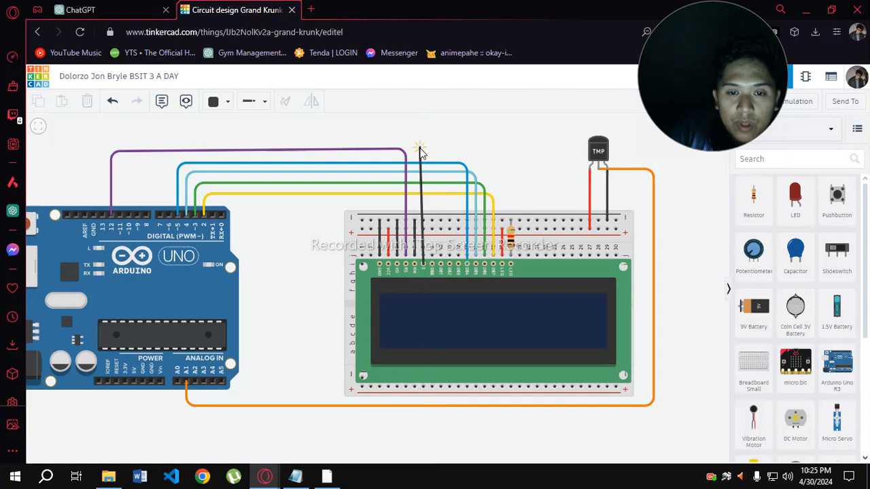
click(423, 154)
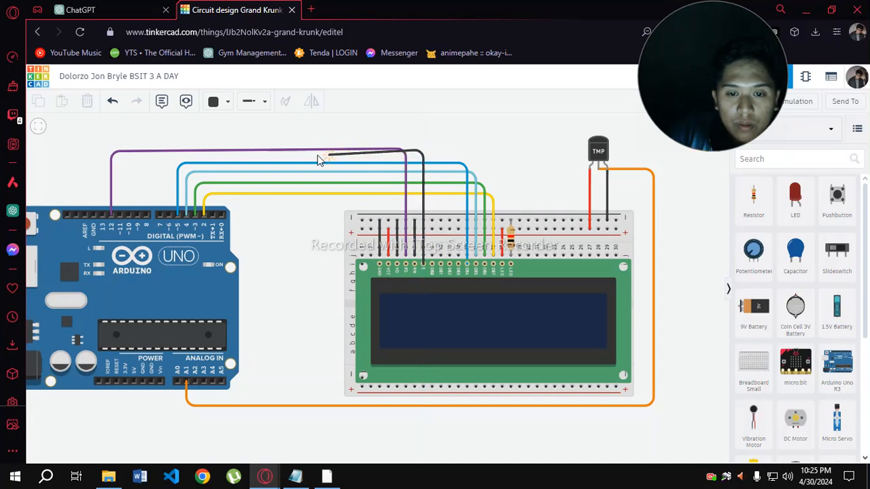
click(122, 161)
click(121, 214)
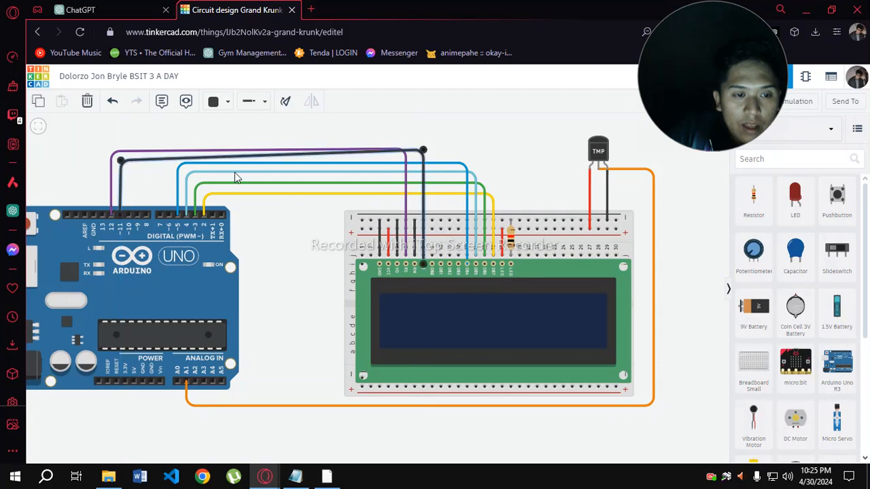
Lower the E wire's bend above the breadboard and raise the purple RS wire's bends so the two wires run apart.
drag(422, 150, 419, 154)
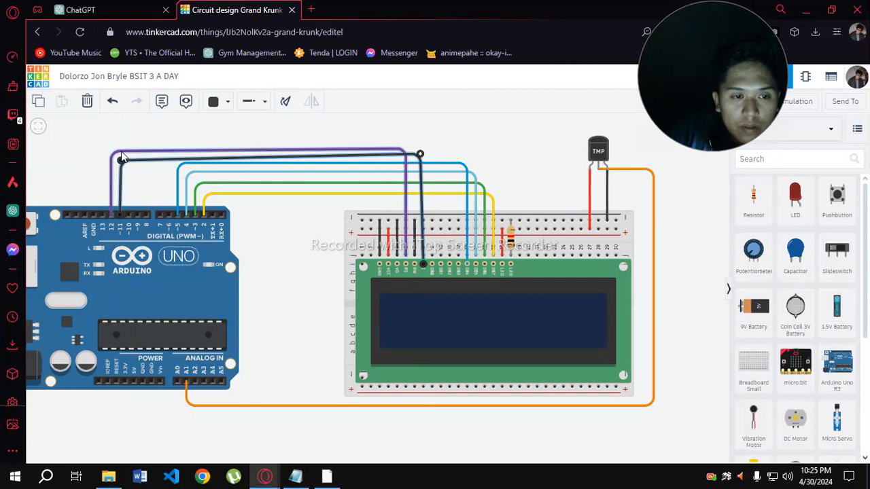
click(113, 148)
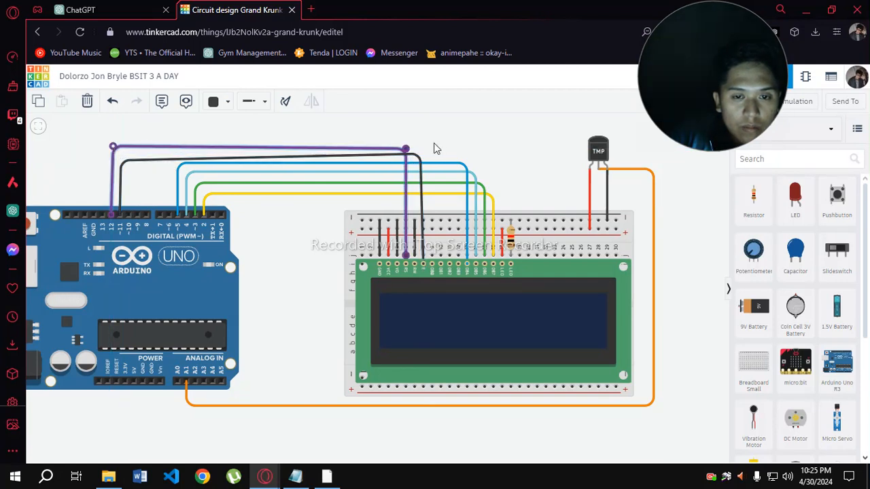
drag(404, 148, 400, 144)
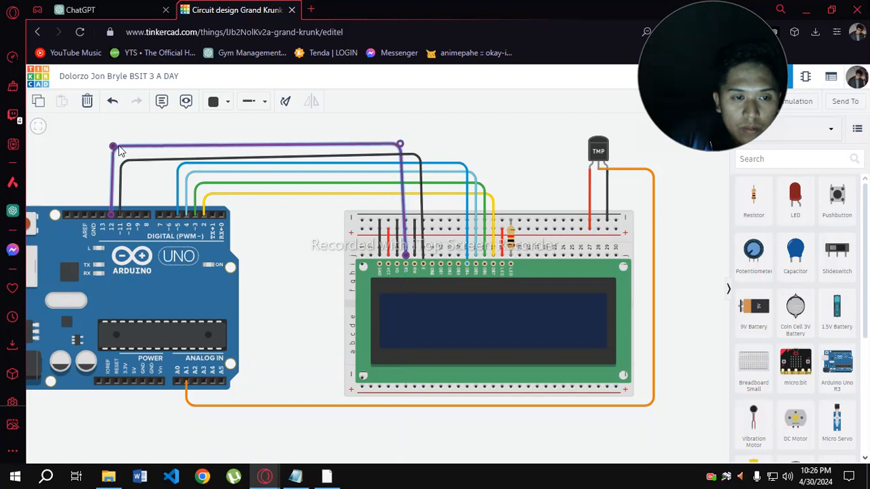
drag(114, 145, 114, 142)
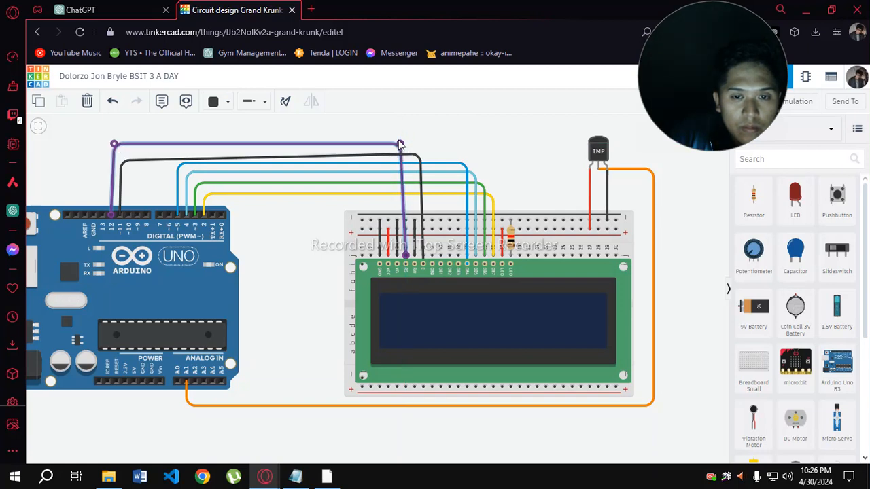
click(398, 141)
click(401, 145)
drag(401, 144, 407, 147)
Straighten the E wire by aligning its bends directly above Arduino pin 11 and the LCD's E pin.
click(408, 155)
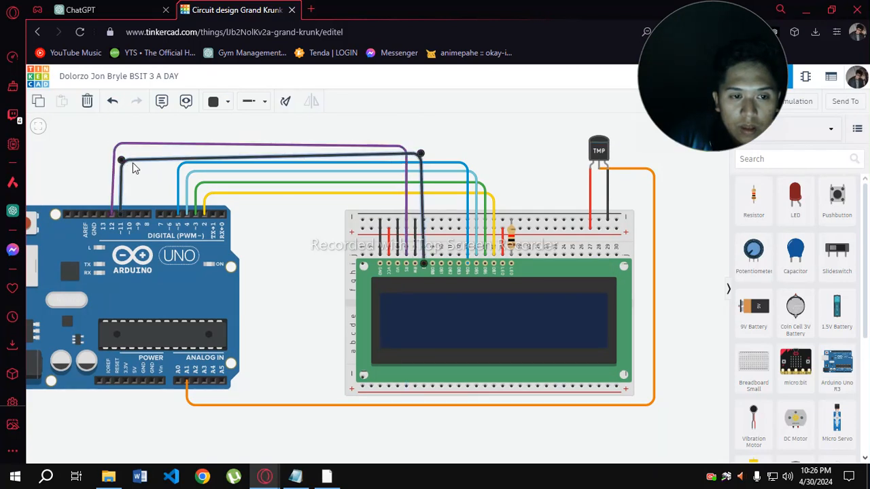
drag(121, 160, 122, 153)
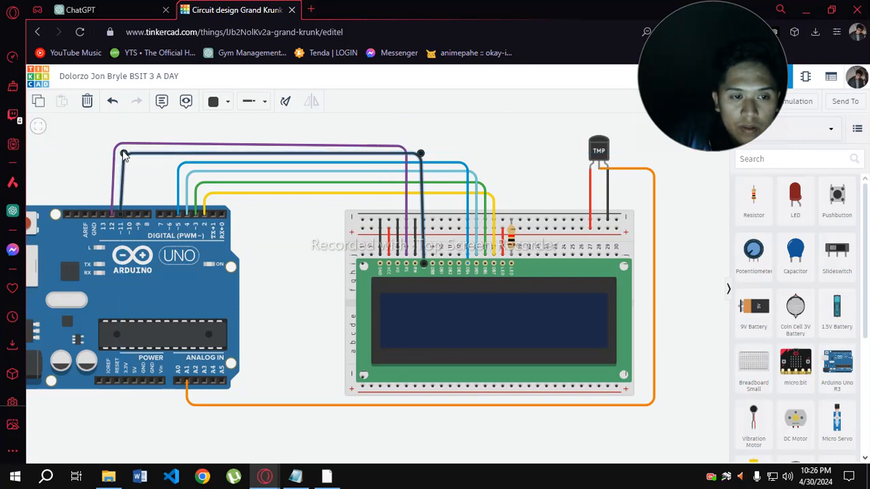
drag(123, 153, 122, 154)
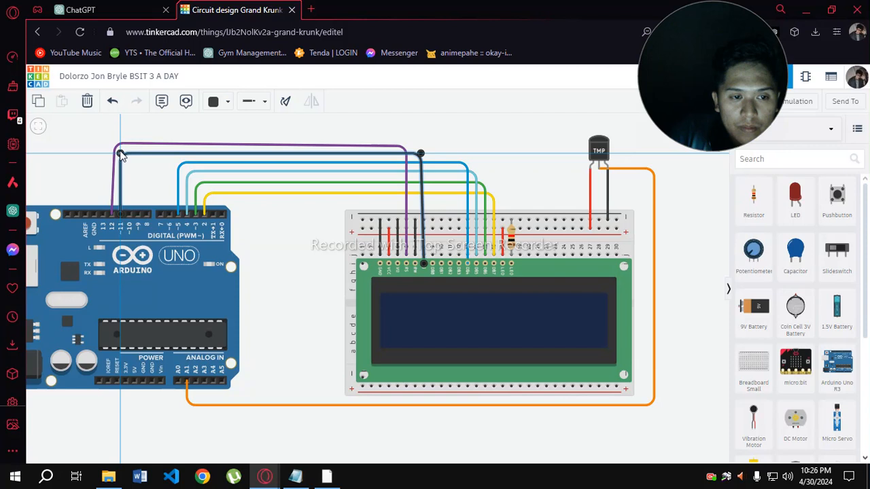
click(474, 121)
click(421, 157)
drag(421, 158, 422, 156)
click(513, 143)
Color the wire between the LCD's E pin and Arduino pin 11 pink.
click(424, 164)
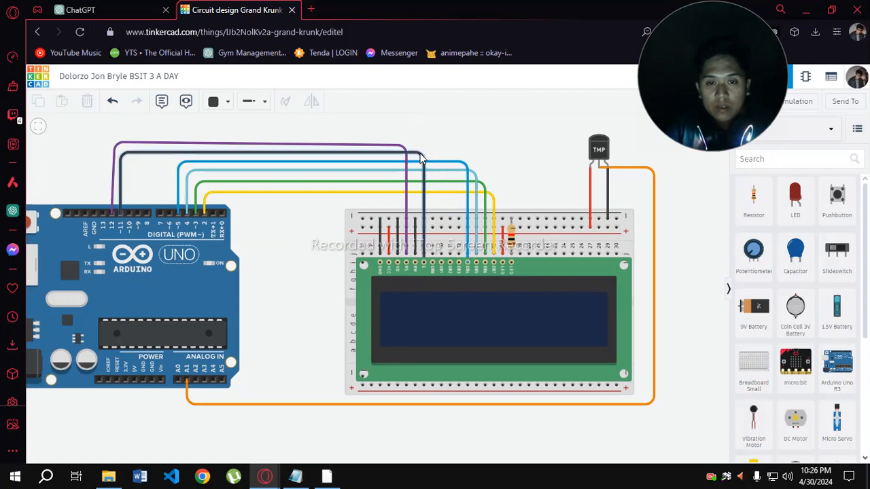
click(225, 107)
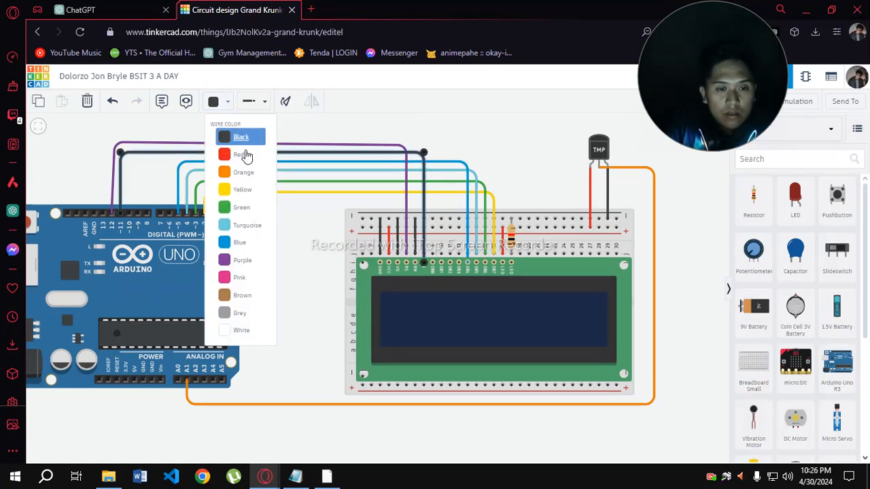
click(231, 277)
click(468, 125)
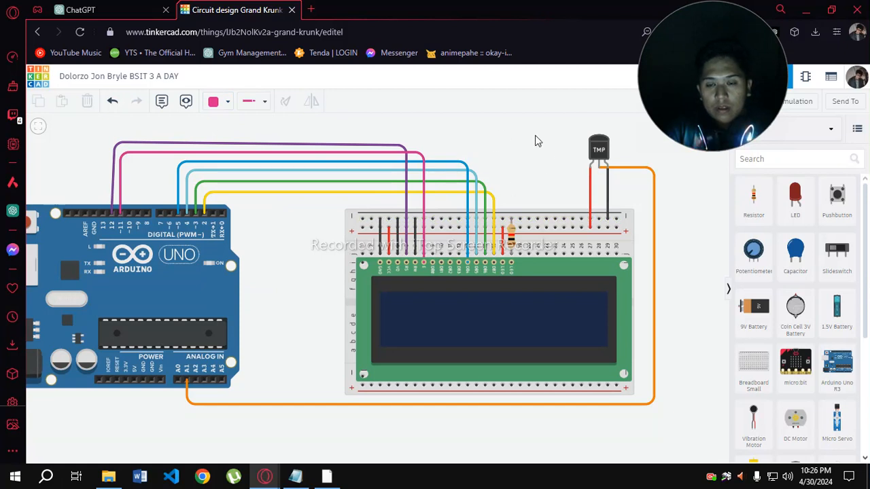
Seat the pink wire's lower end in the breadboard hole above the E pin, and check the blue wire's end above DB4.
drag(535, 135, 484, 142)
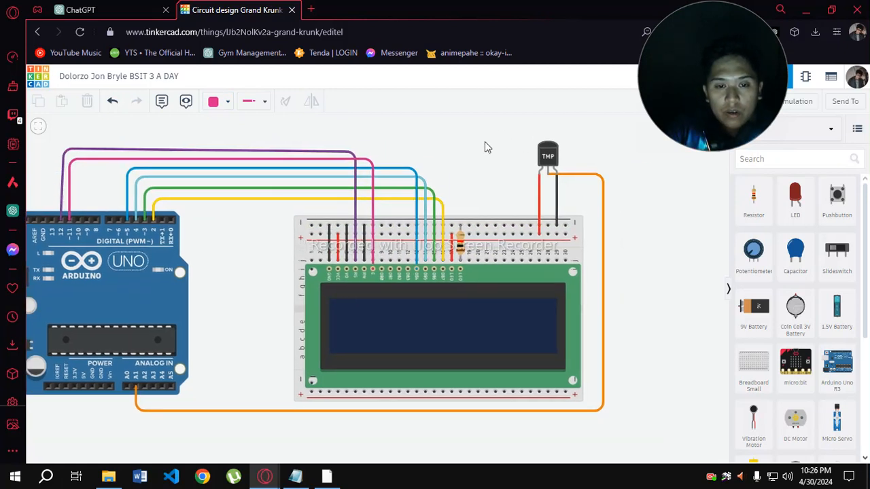
click(372, 272)
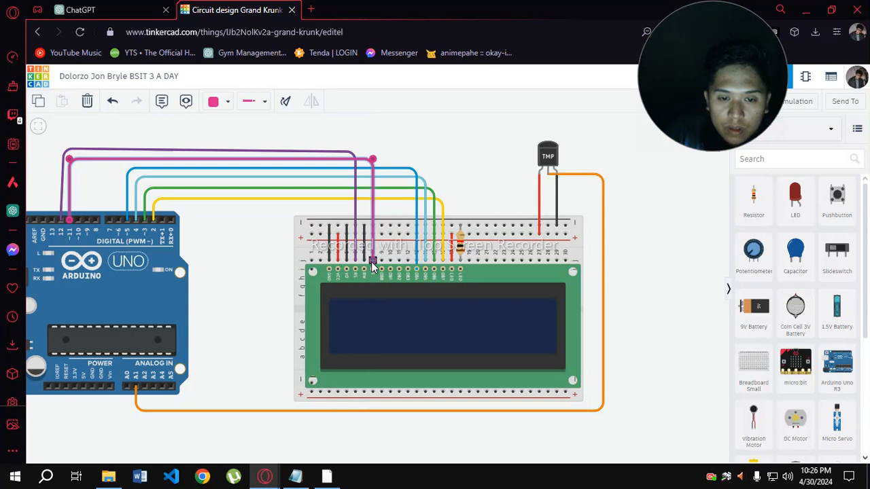
click(452, 161)
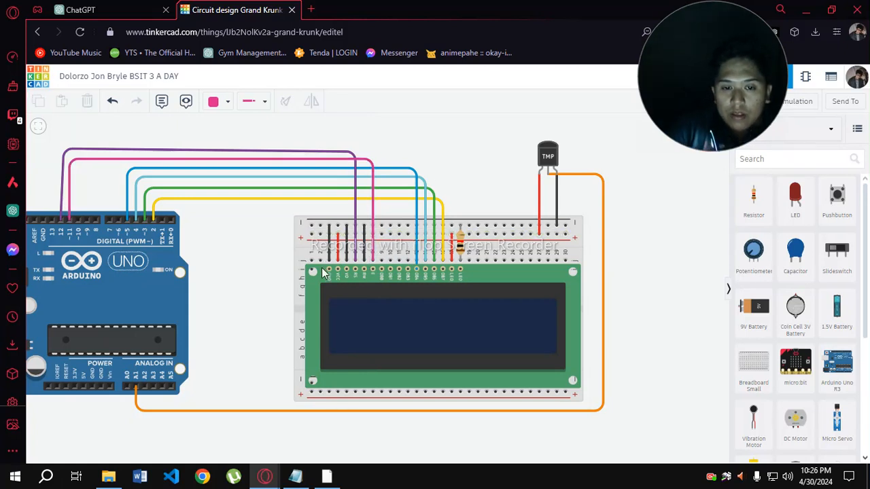
click(416, 257)
drag(421, 258, 419, 263)
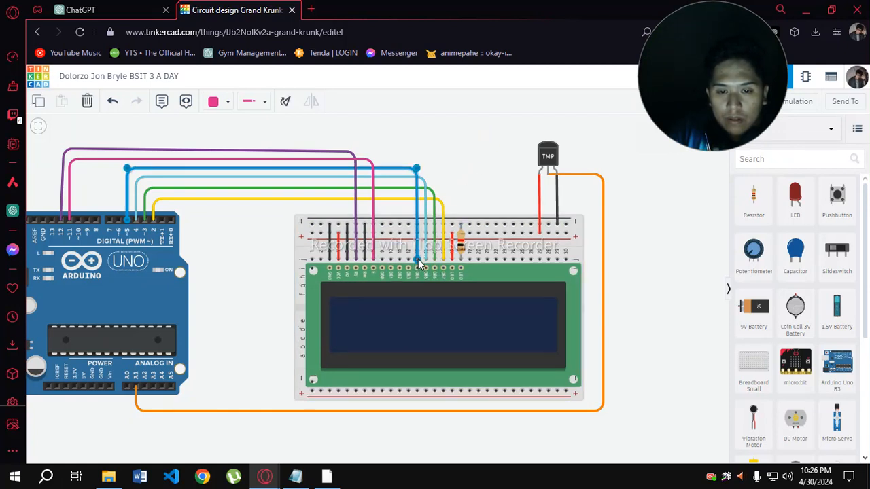
click(485, 163)
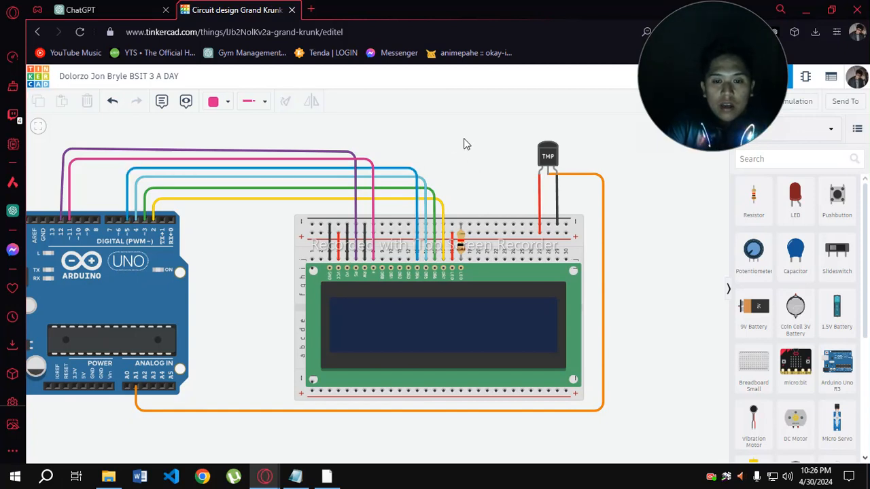
Connect the breadboard's upper negative rail to the Arduino's GND power pin with a black wire routed around the board's lower side.
scroll(667, 225, down, 1)
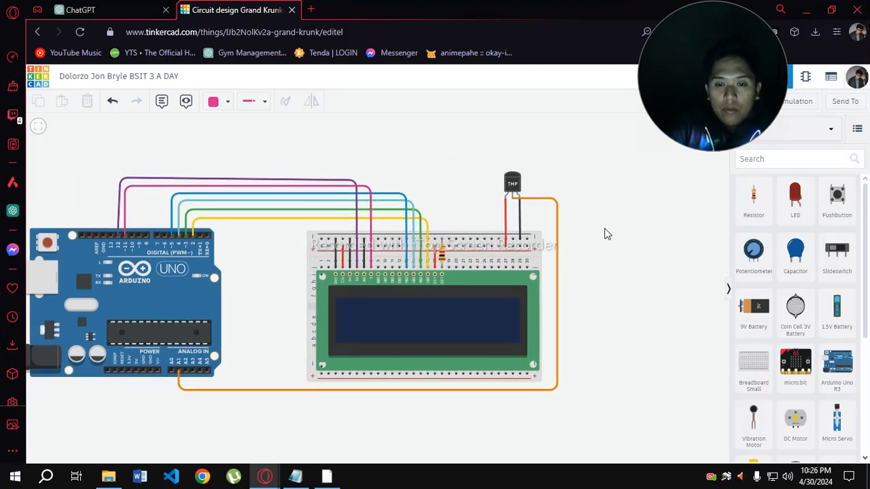
click(322, 243)
click(252, 240)
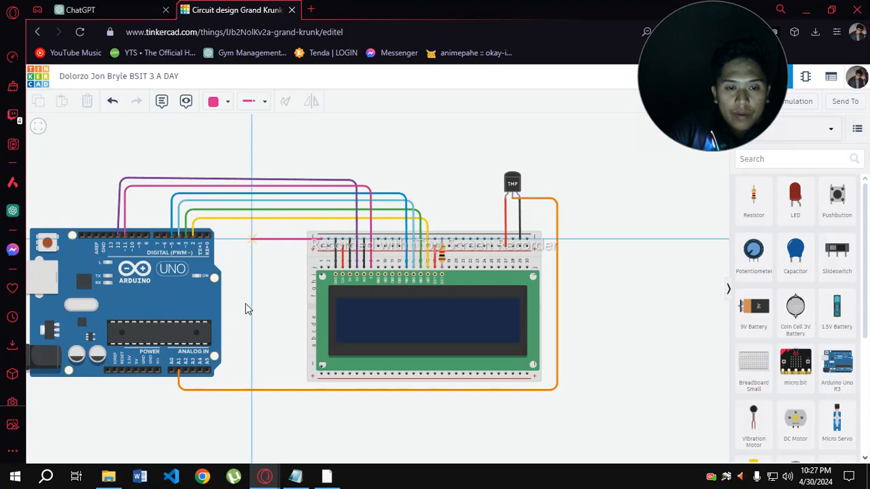
click(251, 400)
click(141, 398)
click(143, 371)
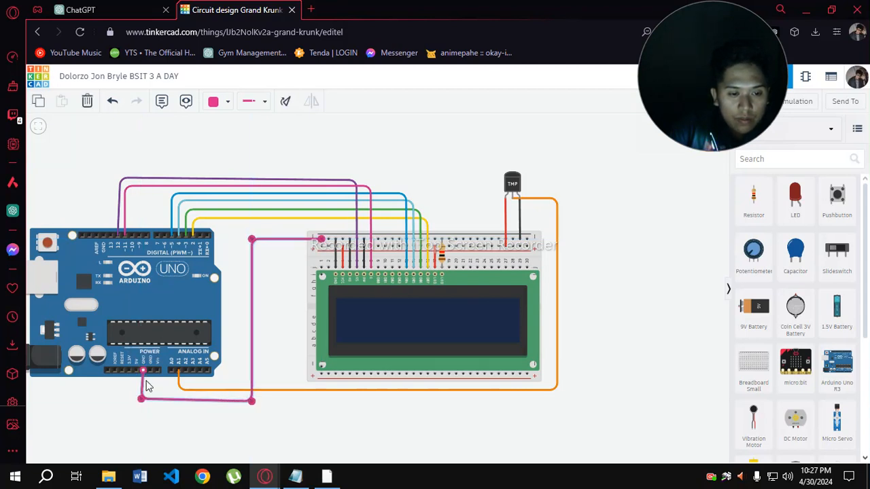
drag(141, 400, 144, 400)
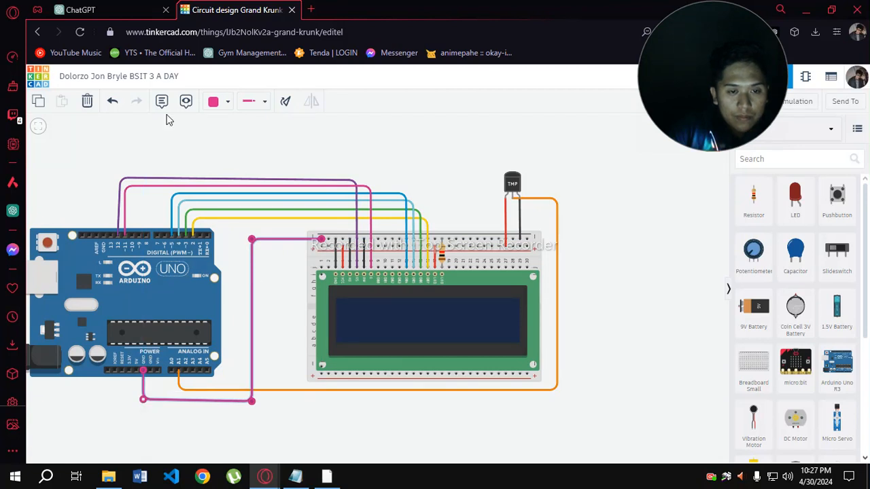
click(215, 102)
click(224, 127)
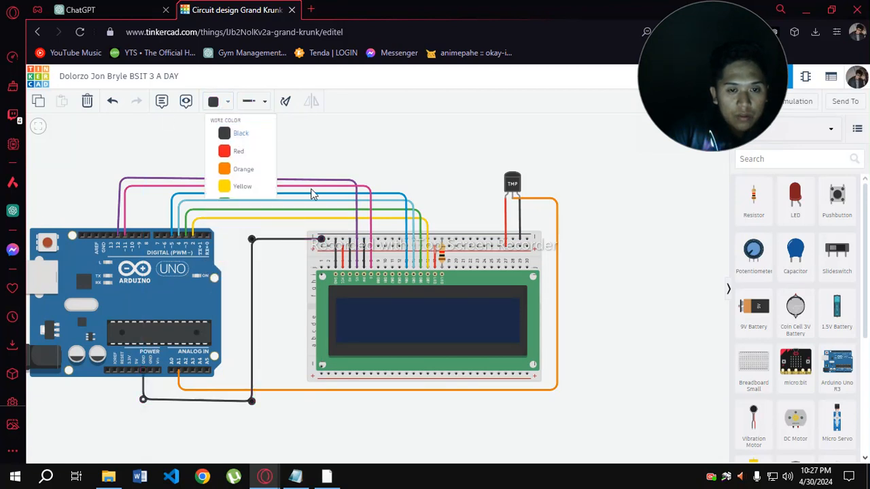
Connect the breadboard's upper positive rail to the Arduino's 5V pin with a red wire routed outside the black one.
click(322, 248)
click(277, 248)
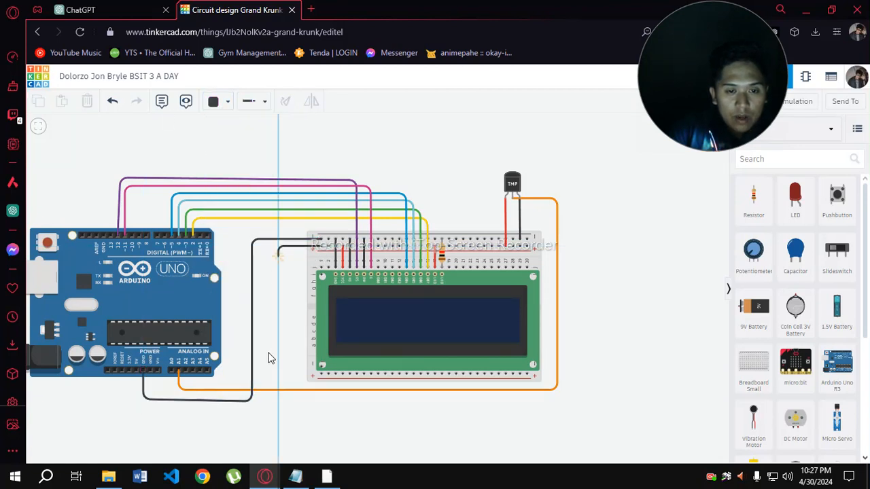
click(278, 409)
click(133, 408)
click(135, 372)
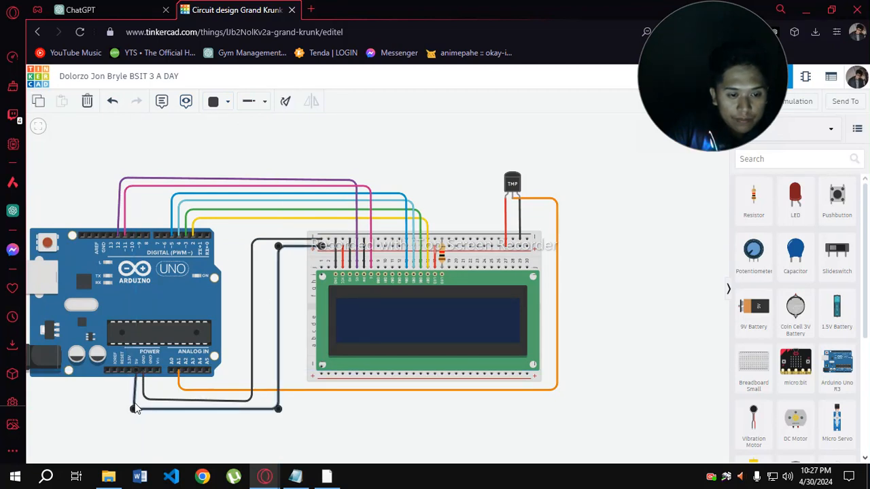
click(217, 103)
click(235, 152)
click(428, 132)
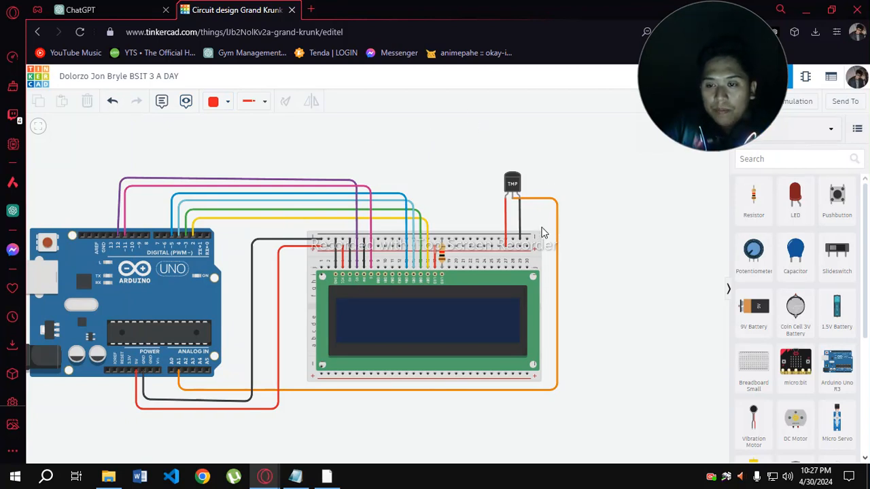
Open the code editor and switch it from Blocks to Text, accepting the loss of the existing blocks.
drag(730, 58, 163, 58)
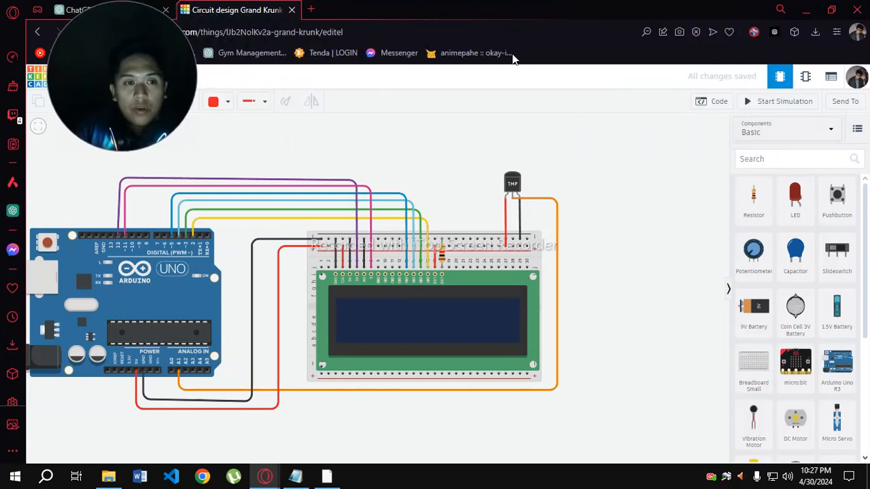
click(707, 106)
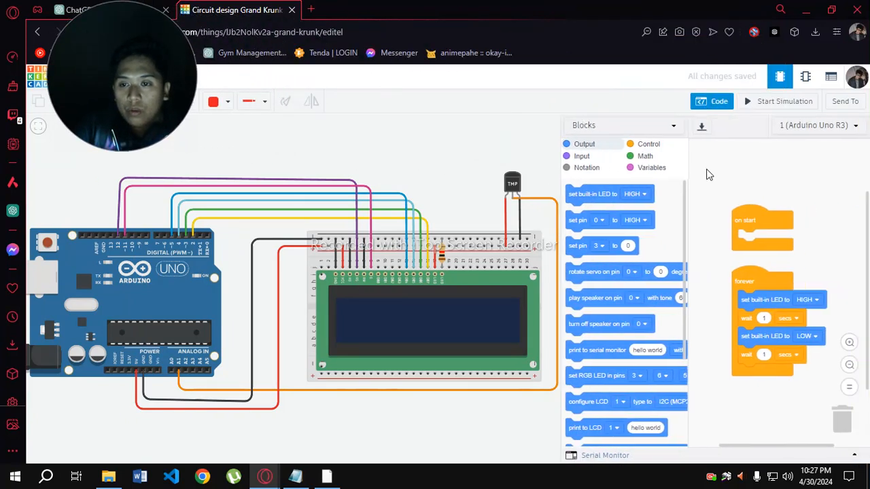
click(626, 127)
click(602, 163)
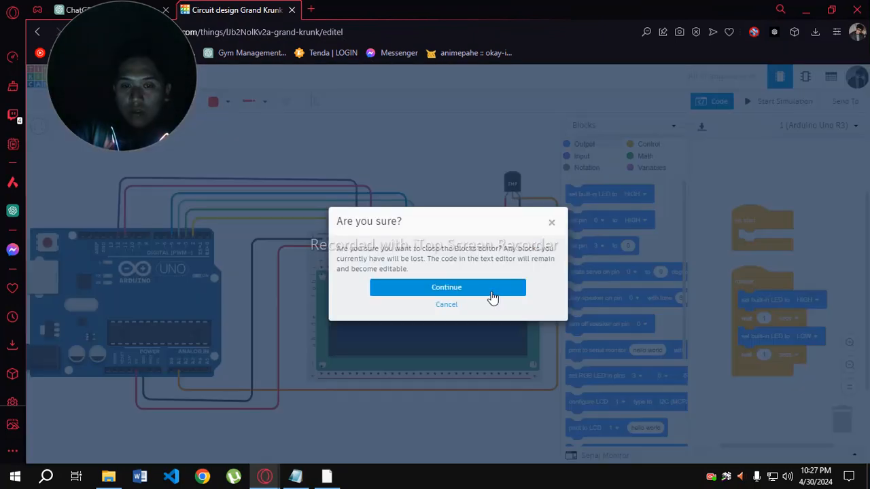
click(493, 297)
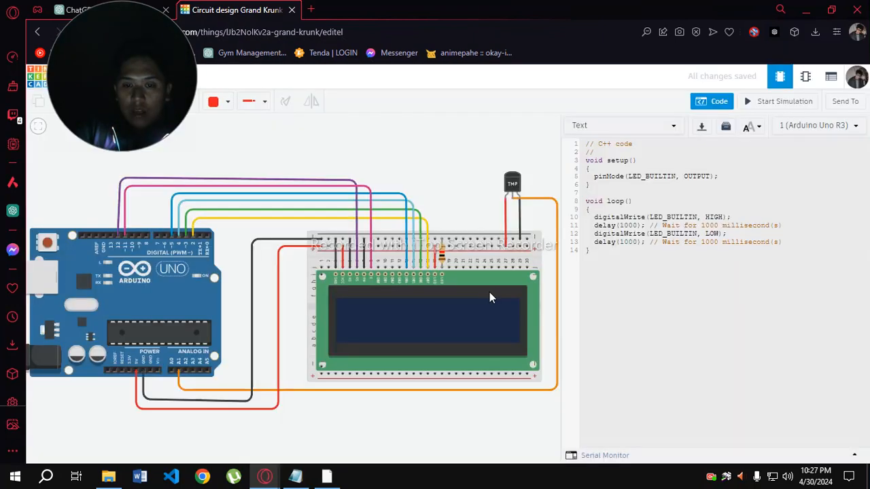
Copy the whole temperature sketch from the open Notepad file and replace the Arduino's default code with it.
click(296, 483)
key(ctrl+a)
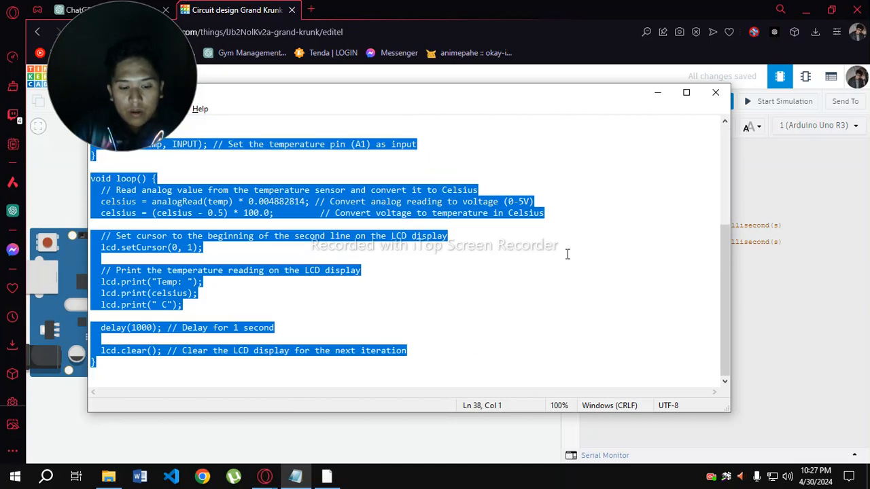
click(657, 93)
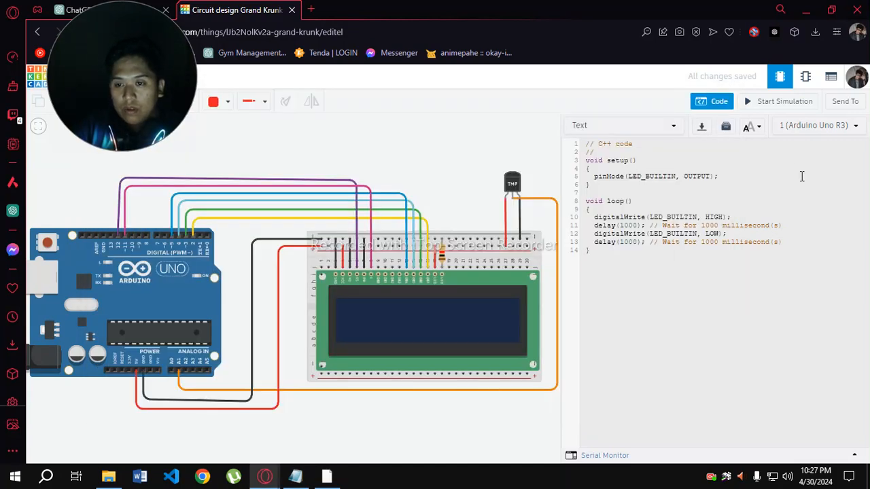
key(ctrl+a)
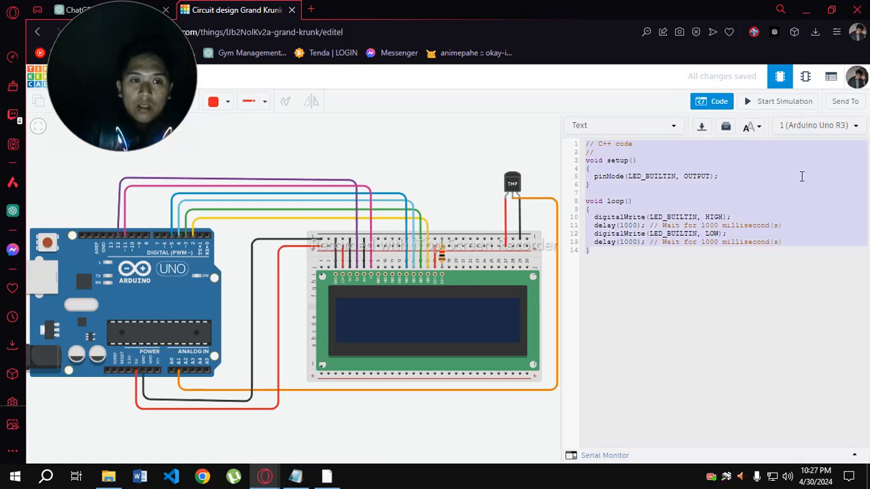
key(ctrl+v)
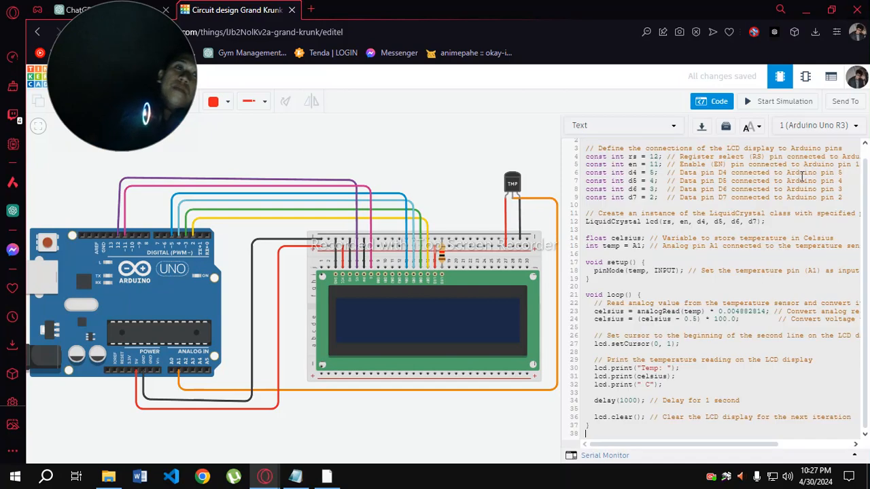
Examine the sketch's LCD pin constants and the arguments of its LiquidCrystal instance.
scroll(788, 233, up, 1)
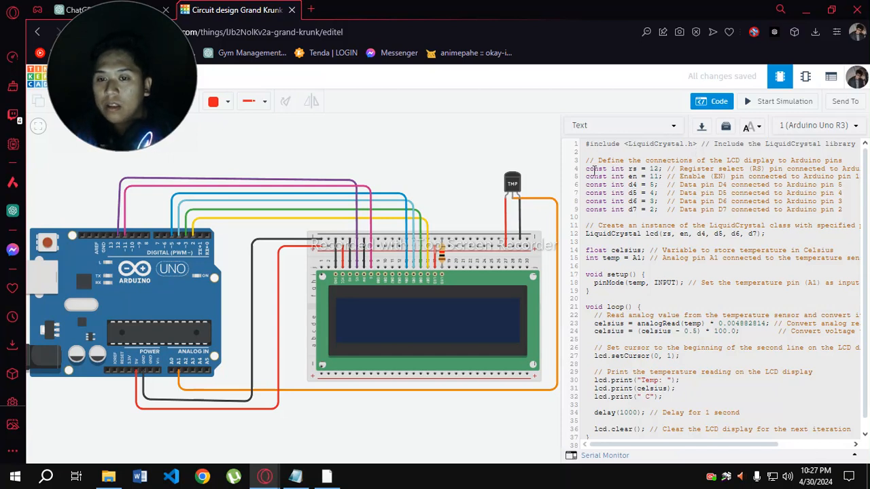
drag(581, 168, 656, 212)
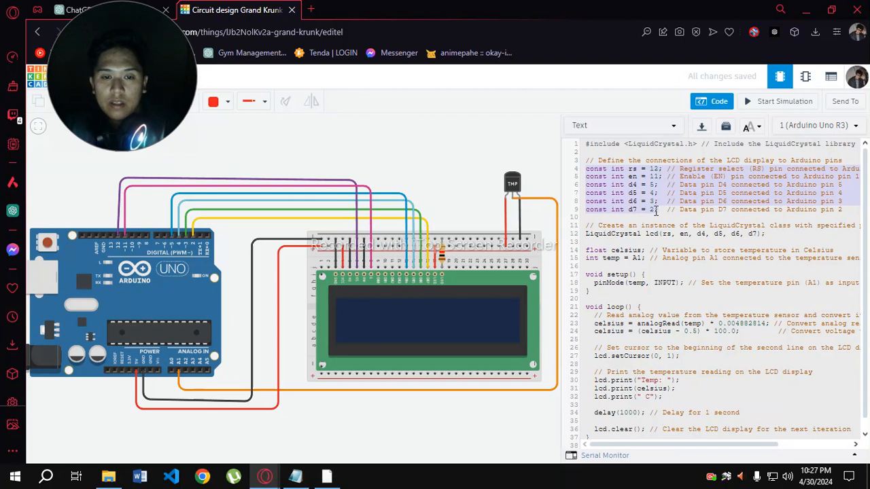
click(631, 177)
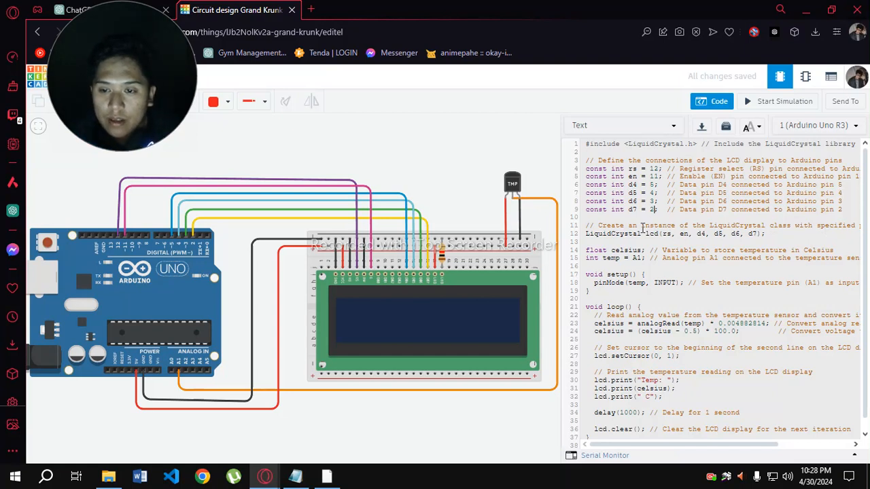
drag(764, 233, 684, 234)
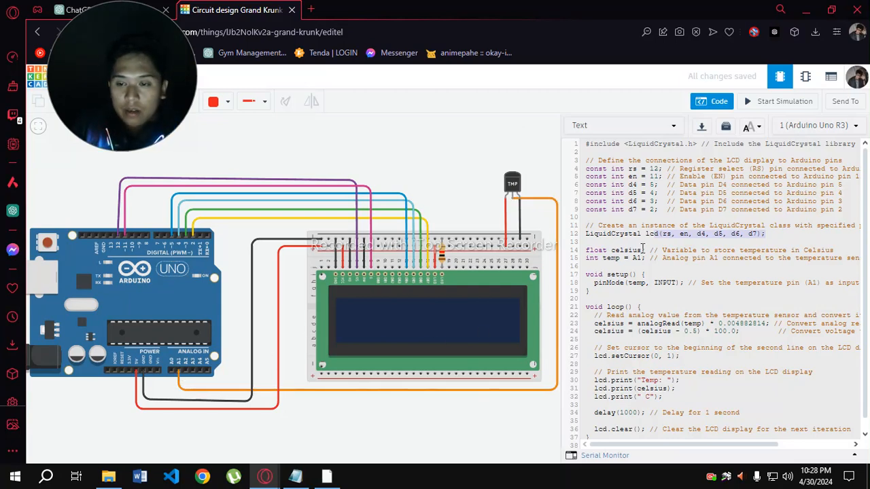
Examine the temperature reading and Celsius conversion lines in the sketch's loop function.
scroll(707, 234, down, 1)
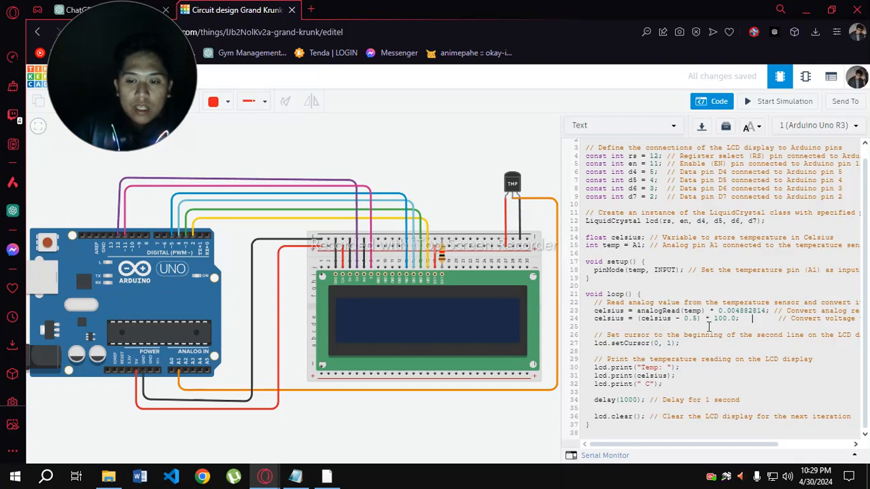
drag(748, 318, 677, 318)
click(772, 320)
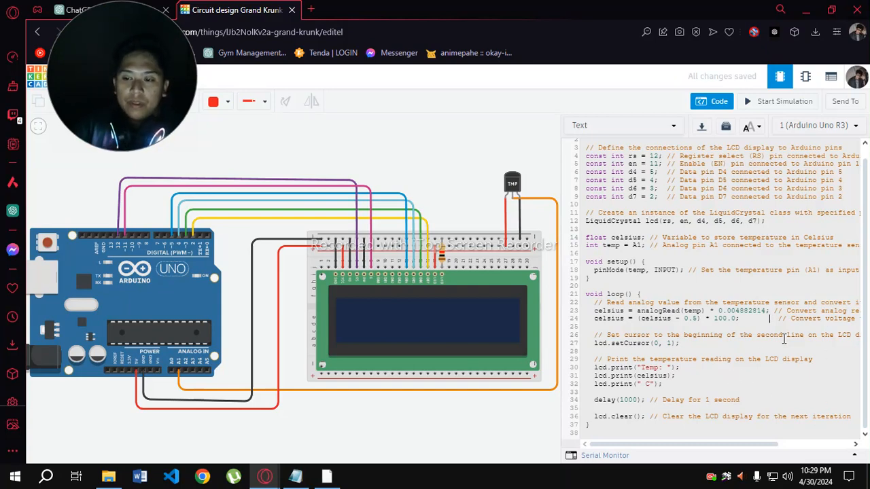
scroll(780, 313, up, 1)
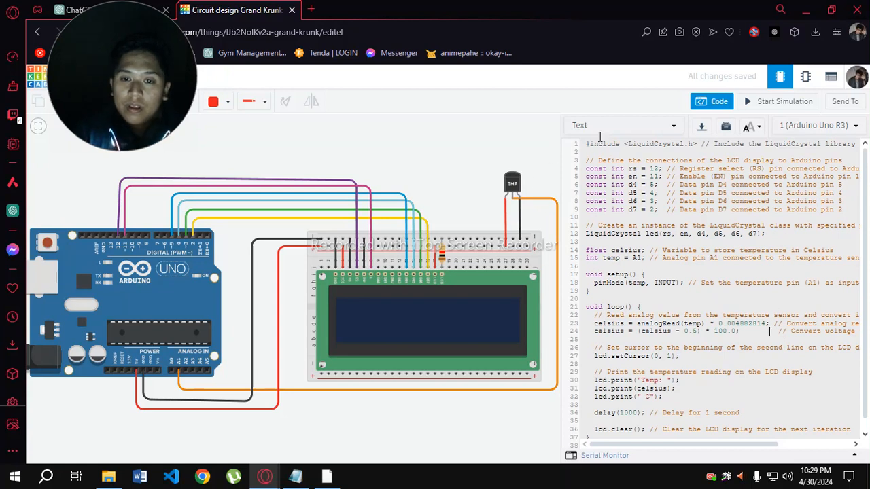
Simulate the circuit with the code editor closed and test the temperature sensor at its maximum and minimum temperatures.
click(781, 102)
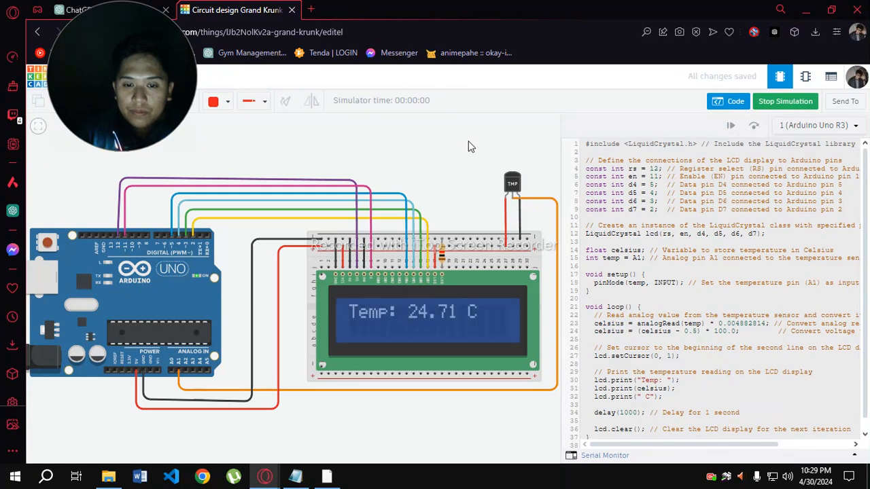
click(726, 101)
click(512, 182)
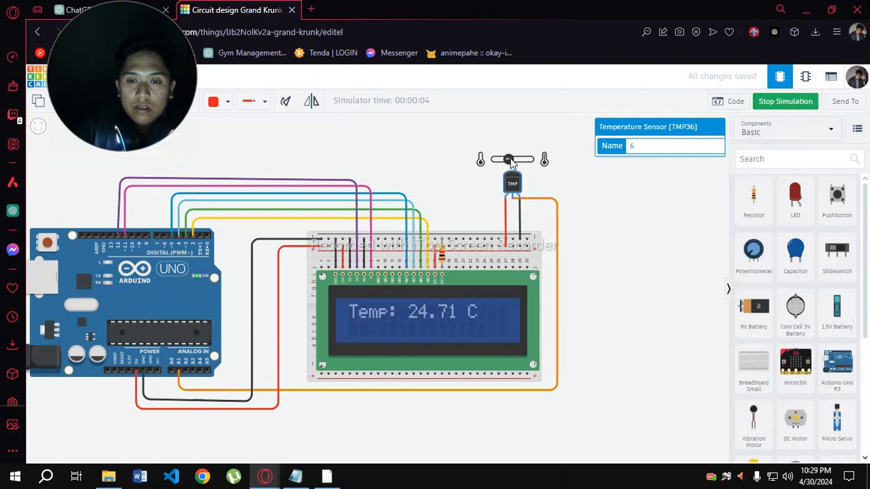
drag(510, 161, 530, 162)
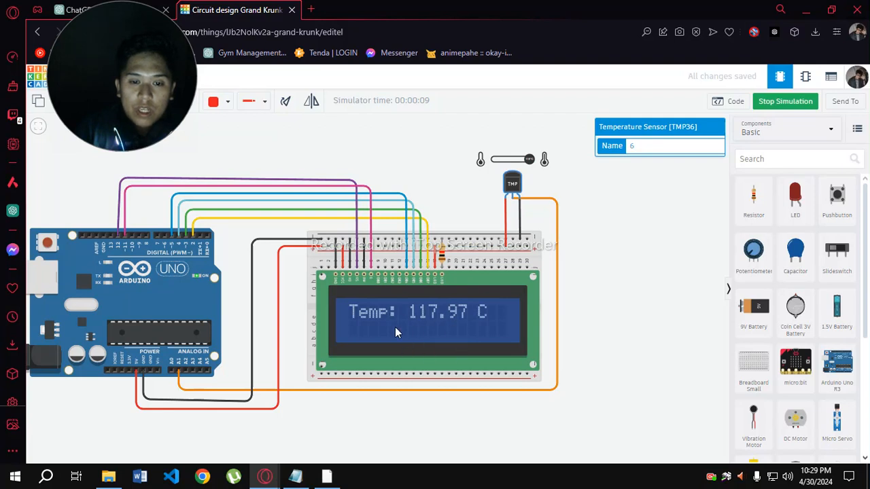
drag(529, 159, 494, 160)
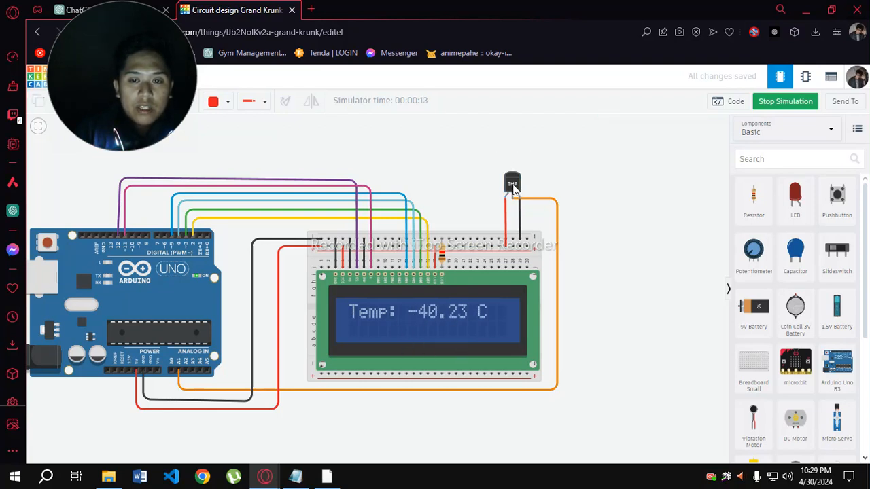
click(513, 175)
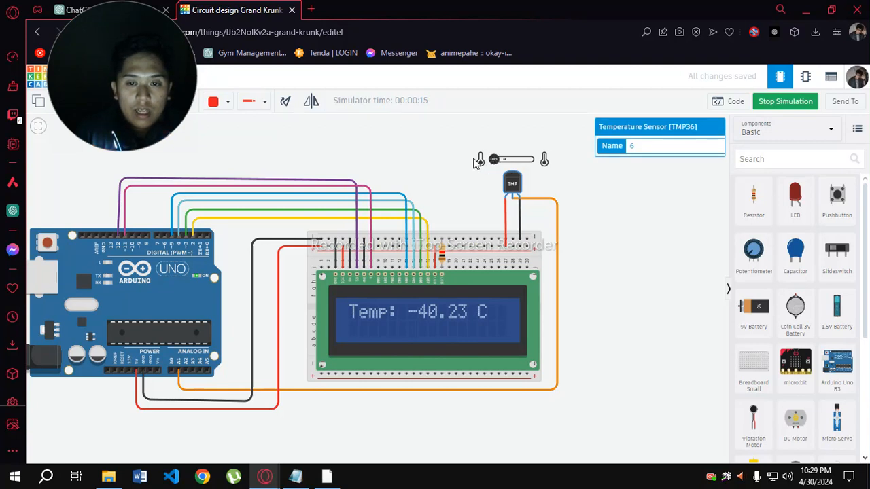